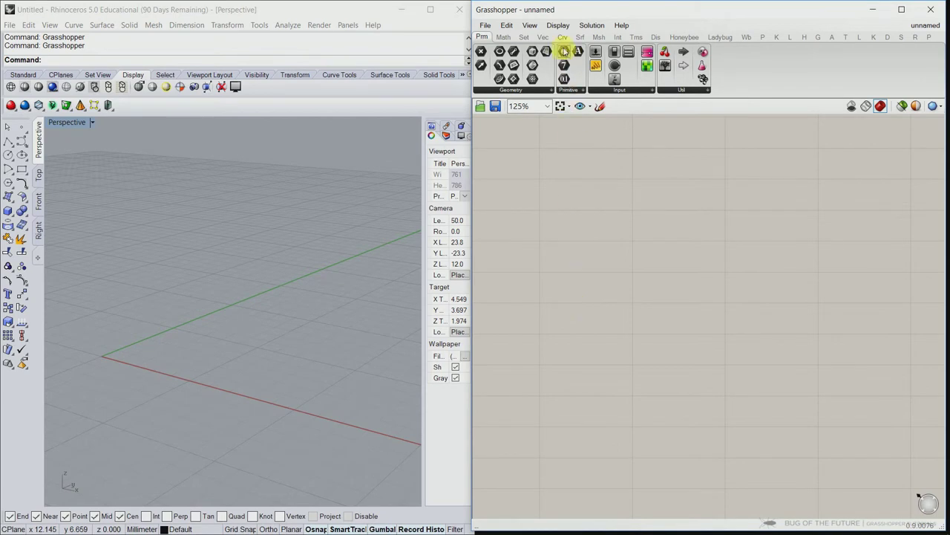
Step: Place a Loft component from Surface > Freeform and move it to the canvas's right side
left_click(580, 37)
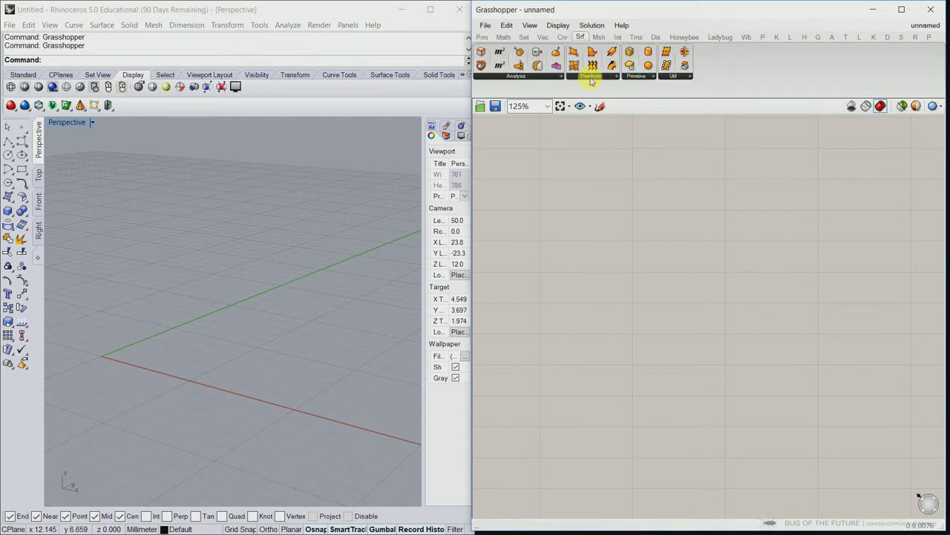
left_click(592, 77)
left_click(591, 125)
left_click(643, 237)
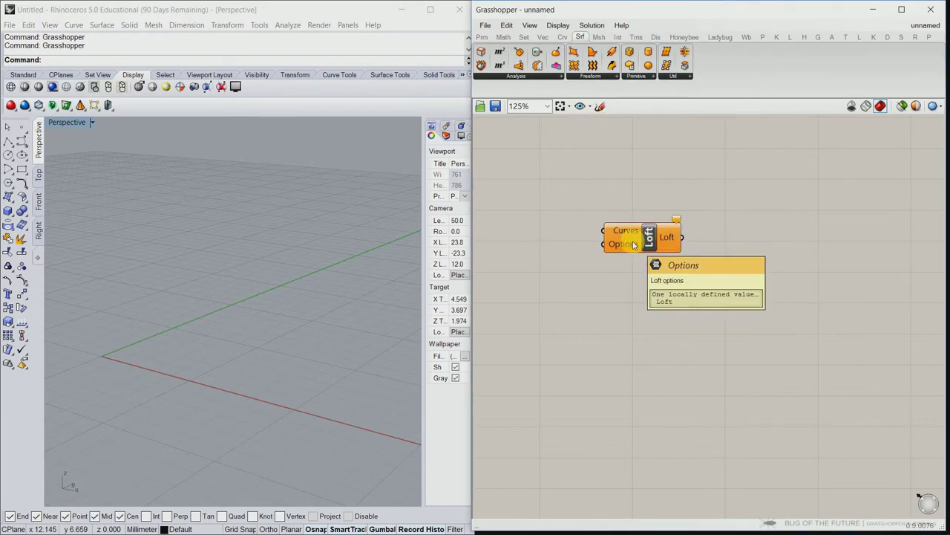
left_click(649, 245)
left_click_drag(649, 245, 854, 304)
left_click(646, 275)
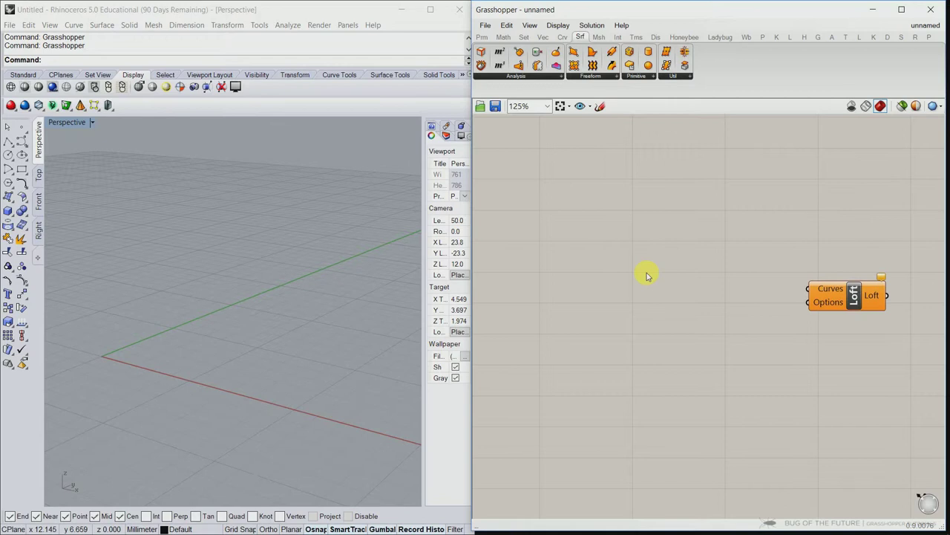
Step: Place a Construct Point component from Vector > Point and duplicate it into three stacked copies
left_click(543, 37)
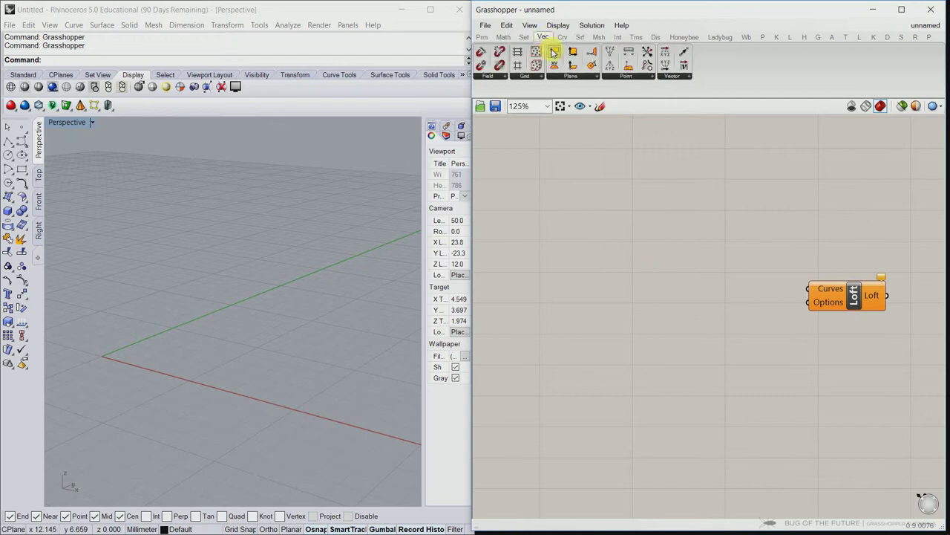
left_click(668, 77)
left_click(613, 77)
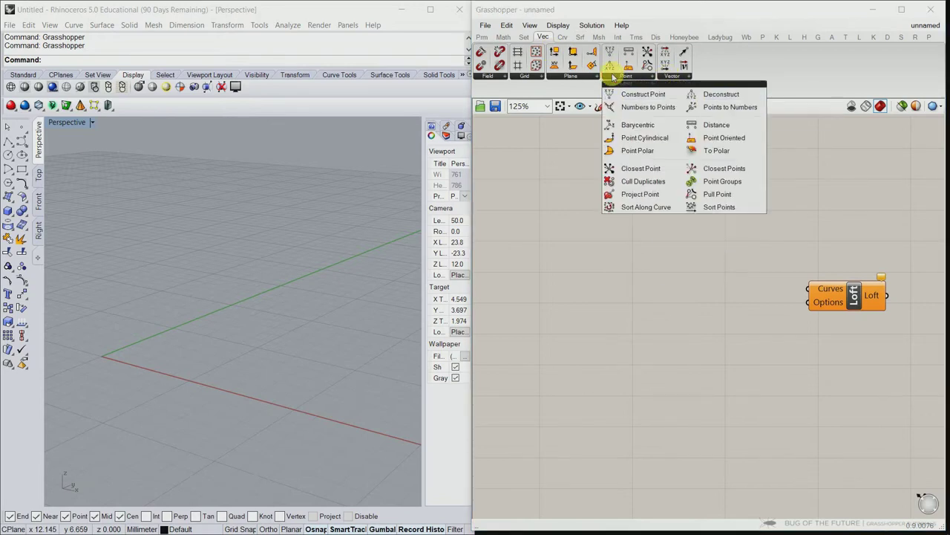
left_click_drag(628, 92, 633, 447)
left_click(613, 209)
right_click_drag(700, 382, 776, 350)
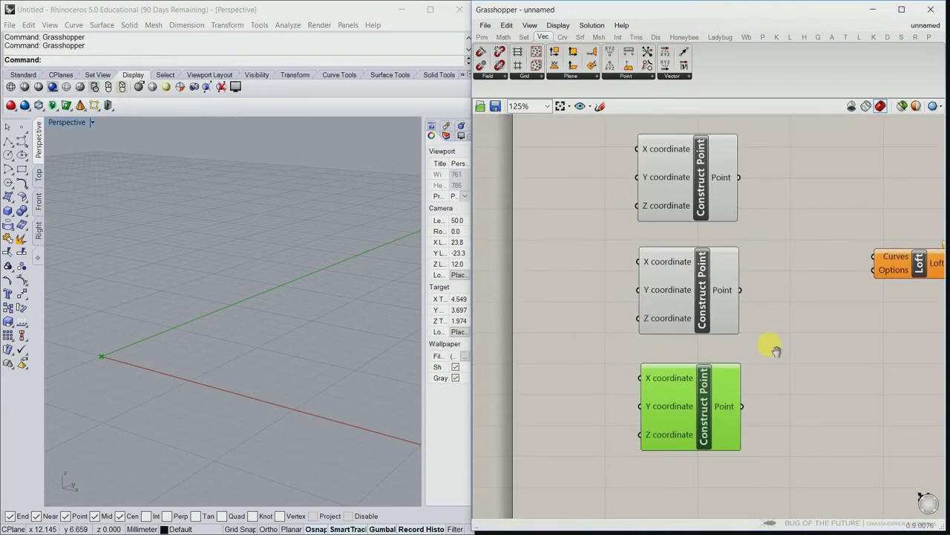
Step: Add a Number Slider from the Params tab onto the canvas
left_click(597, 228)
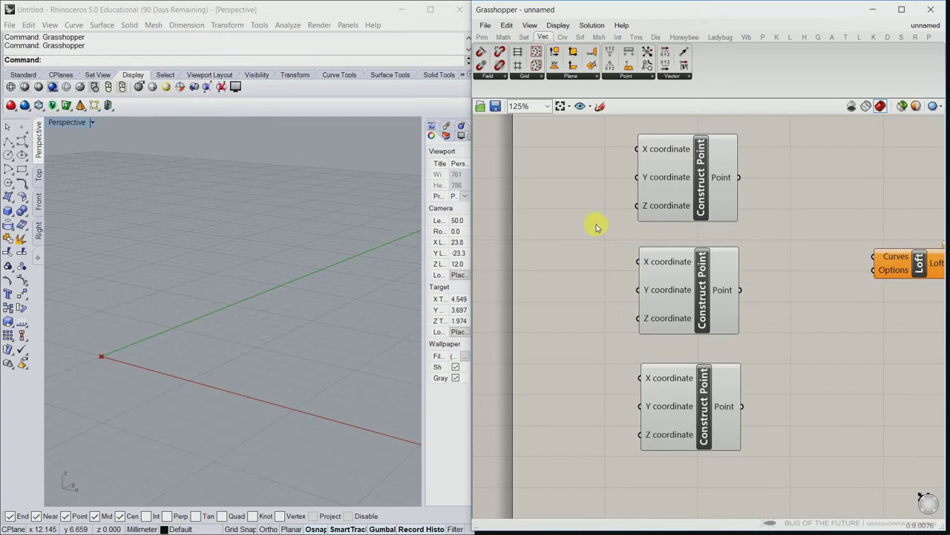
left_click(481, 37)
left_click_drag(599, 56, 550, 157)
Step: Set the slider's maximum to 10 with whole-number rounding
double_click(539, 157)
left_click(593, 187)
type("10")
key("Return")
left_click(553, 121)
left_click(548, 272)
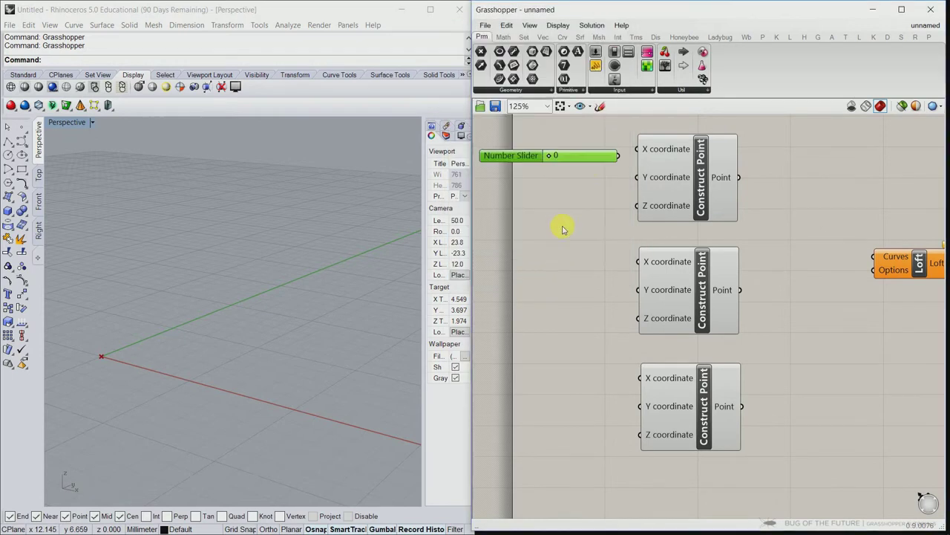
Step: Wire the slider, set to 4, into the middle point's X and a copy into the bottom point's X
left_click_drag(600, 153, 596, 264)
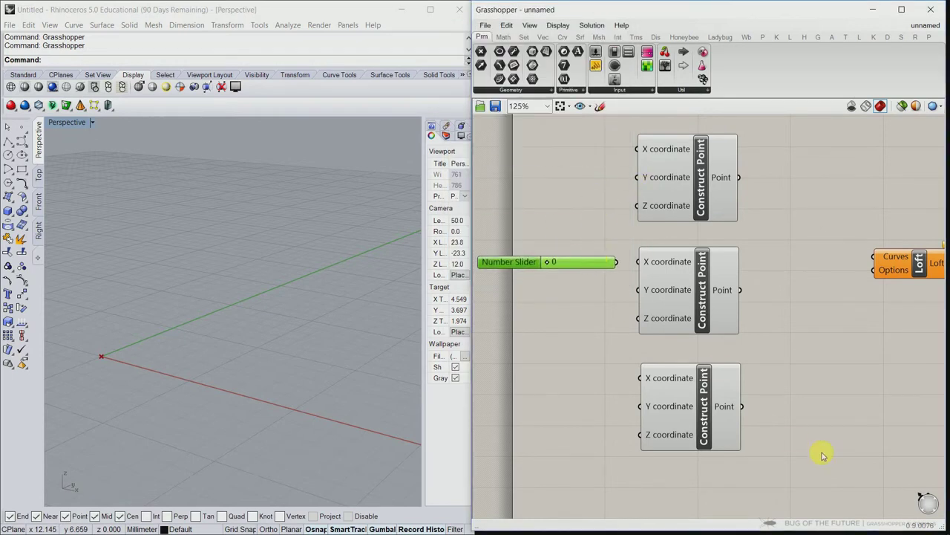
left_click_drag(821, 453, 679, 185)
left_click_drag(913, 261, 823, 264)
right_click_drag(823, 263, 827, 287)
left_click_drag(682, 254, 704, 254)
left_click(585, 256)
left_click_drag(585, 256, 615, 256)
key("ctrl+c")
key("ctrl+v")
left_click_drag(636, 392, 621, 379)
Step: Paste slider copies and wire them into the Z inputs of the middle, bottom and top points
left_click(630, 254)
key("ctrl+c")
key("ctrl+v")
left_click_drag(658, 293, 626, 416)
key("ctrl+v")
left_click_drag(658, 417, 705, 427)
left_click_drag(616, 416, 601, 416)
key("ctrl+v")
left_click_drag(656, 202, 704, 198)
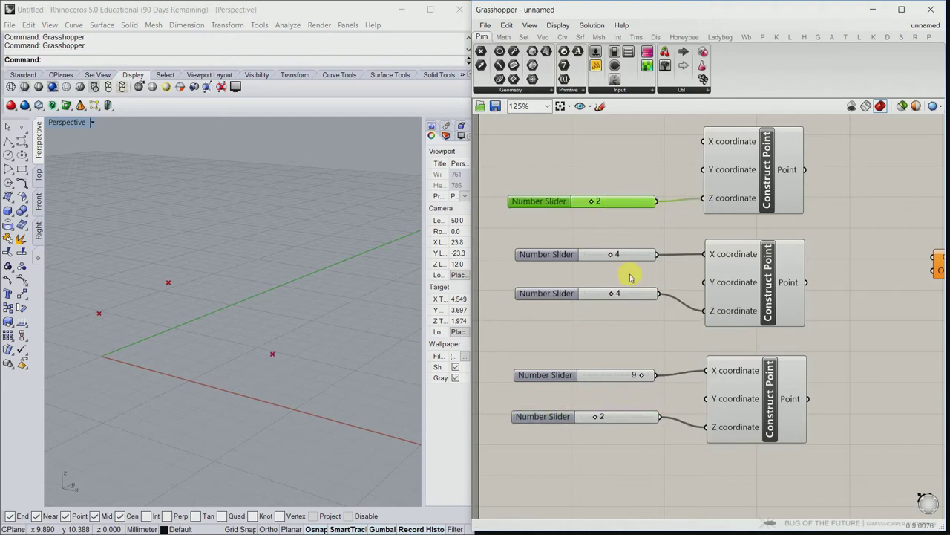
Step: Place an Interpolate component from Curve > Spline beside the point components
left_click(562, 37)
left_click(668, 91)
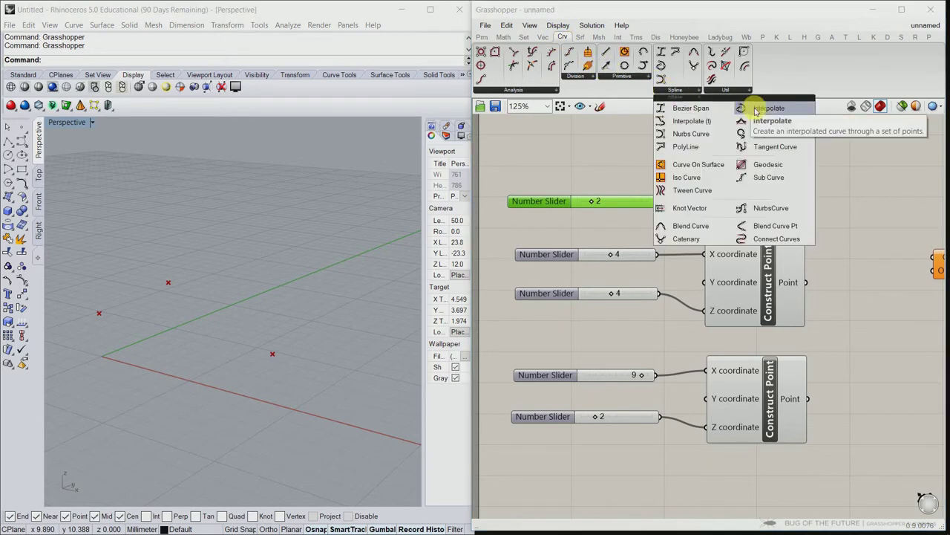
left_click_drag(755, 109, 879, 308)
right_click_drag(876, 379, 655, 401)
left_click_drag(742, 286, 906, 288)
left_click(664, 334)
left_click_drag(664, 334, 719, 308)
left_click(685, 257)
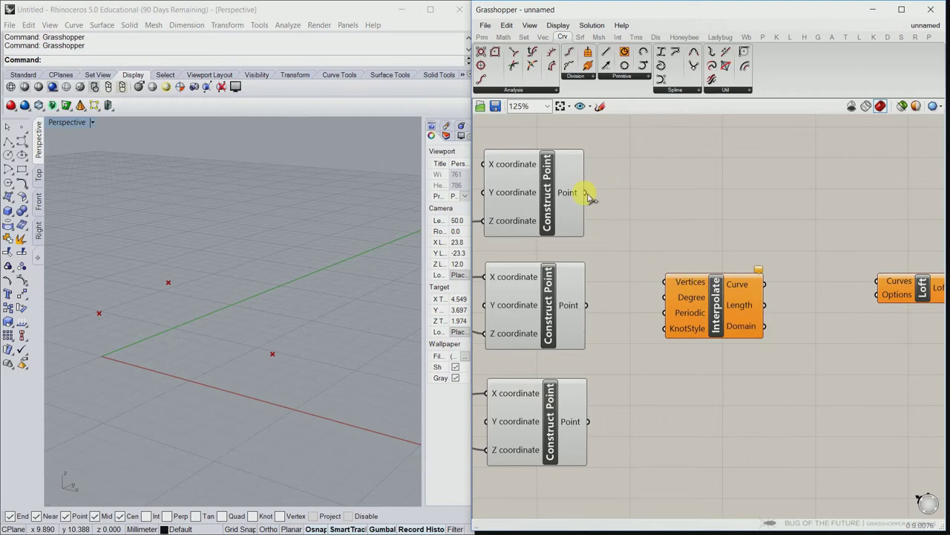
Step: Connect the top, middle and bottom points to Interpolate's Vertices input
left_click_drag(586, 195, 668, 282)
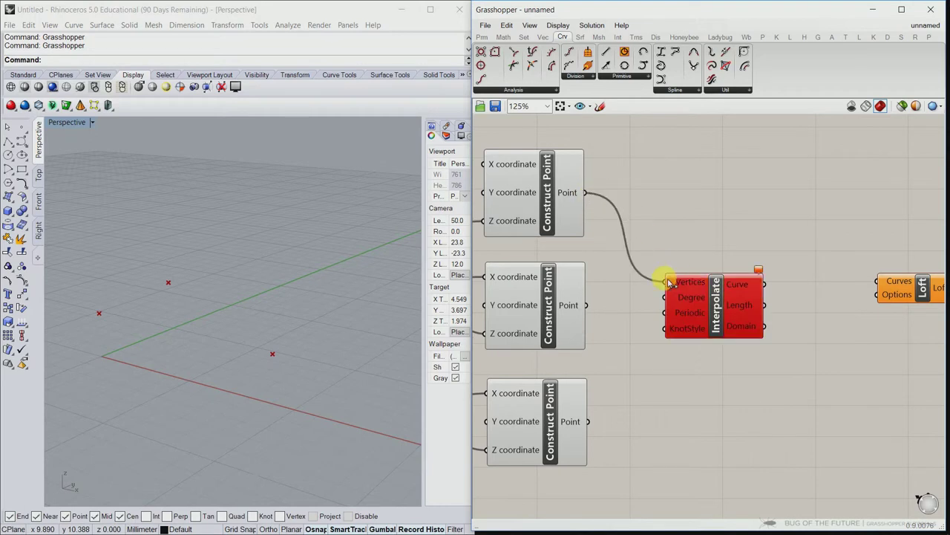
left_click_drag(669, 282, 589, 422)
left_click(711, 316)
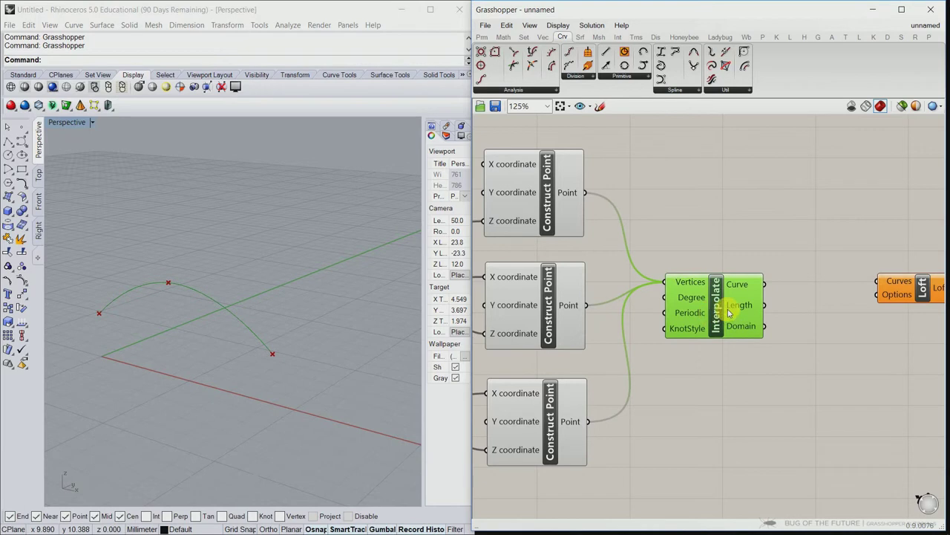
left_click_drag(726, 307, 745, 322)
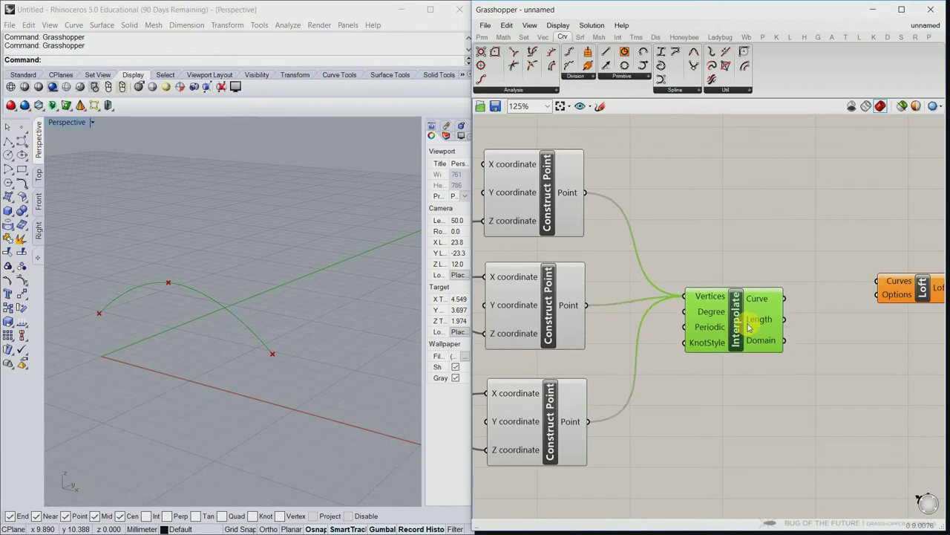
Step: Copy and paste the whole sliders-points-curve setup as a duplicate below
left_click(810, 348)
scroll(700, 384, "down", 1)
right_click_drag(700, 384, 819, 343)
left_click_drag(894, 429, 490, 130)
key("ctrl+c")
key("ctrl+v")
left_click_drag(704, 381, 701, 503)
left_click(807, 346)
scroll(806, 282, "up", 1)
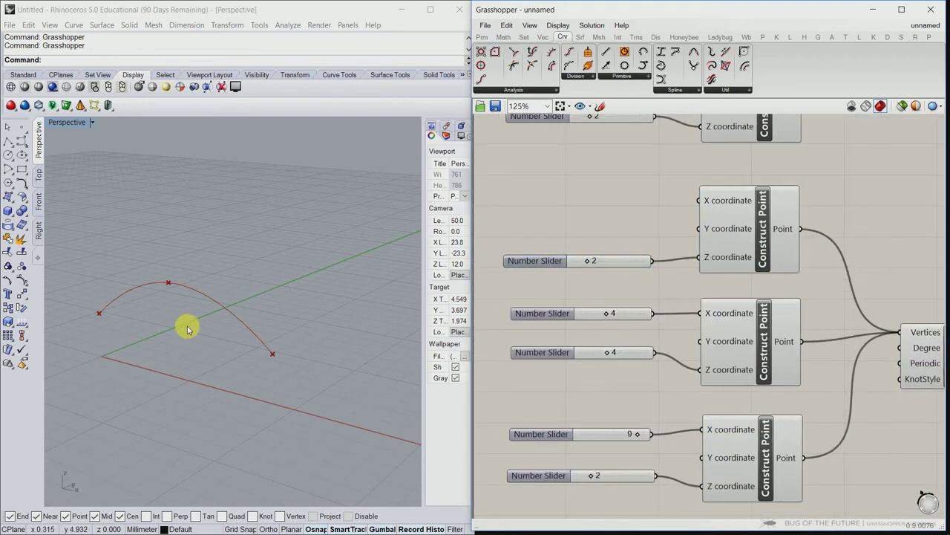
Step: Add a new slider driving the Y coordinate of all three copied points
left_click(592, 259)
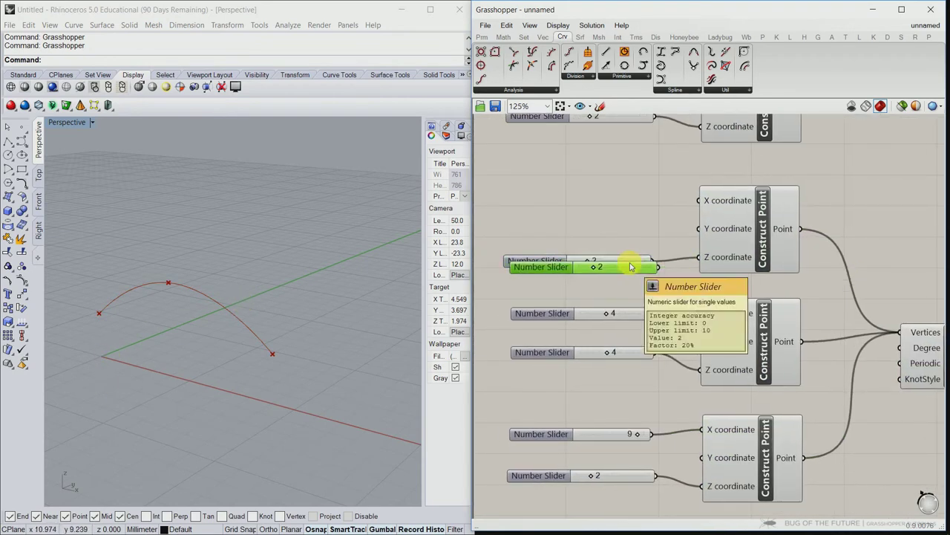
left_click_drag(631, 263, 698, 228, "alt")
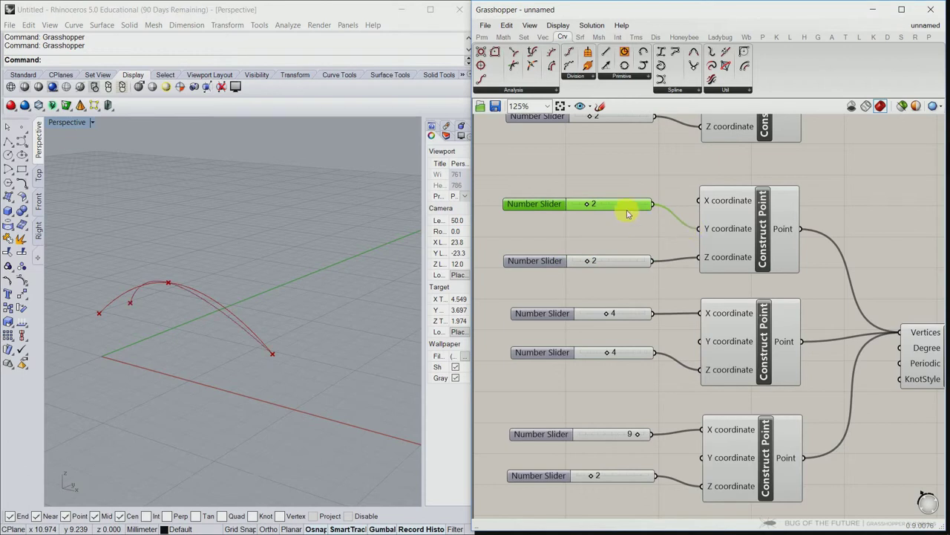
left_click_drag(588, 205, 699, 340)
left_click_drag(654, 204, 701, 458)
left_click(664, 250)
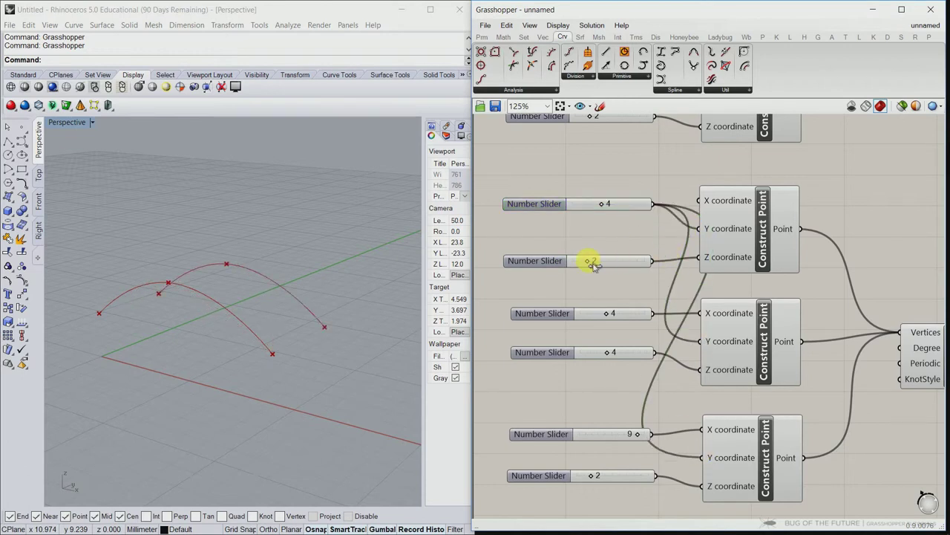
Step: Change the Z sliders (top to 3, middle to 2, bottom higher) and arrange the second Interpolate and Loft
left_click_drag(594, 266, 601, 260)
left_click_drag(607, 353, 598, 352)
left_click_drag(590, 477, 600, 478)
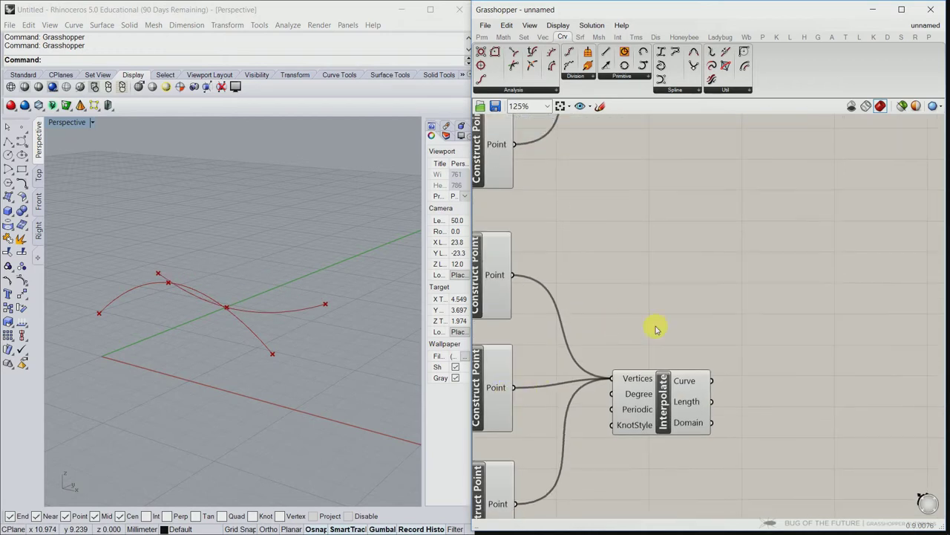
left_click_drag(661, 393, 594, 230)
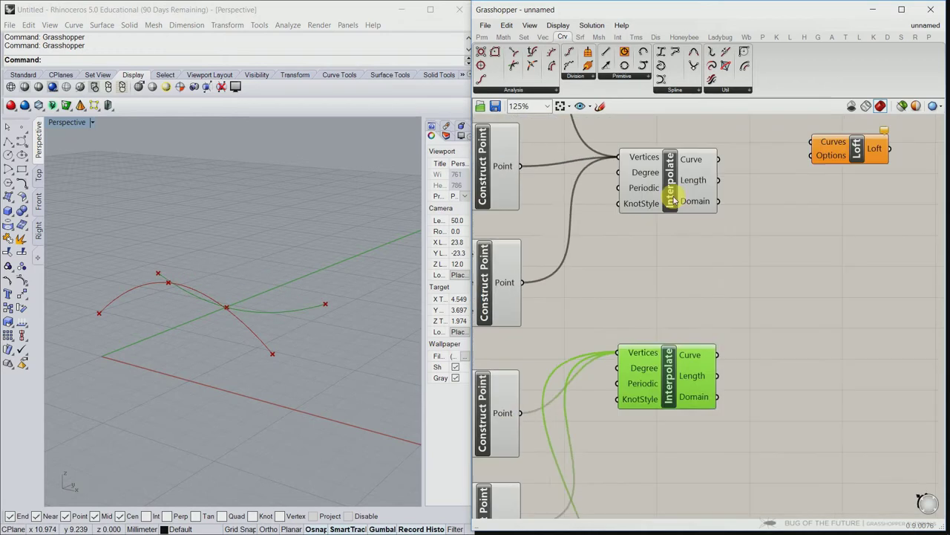
left_click_drag(601, 180, 600, 291)
left_click_drag(843, 165, 825, 352)
Step: Feed both Interpolate curves into Loft's Curves input and orbit to view the surface
left_click(815, 407)
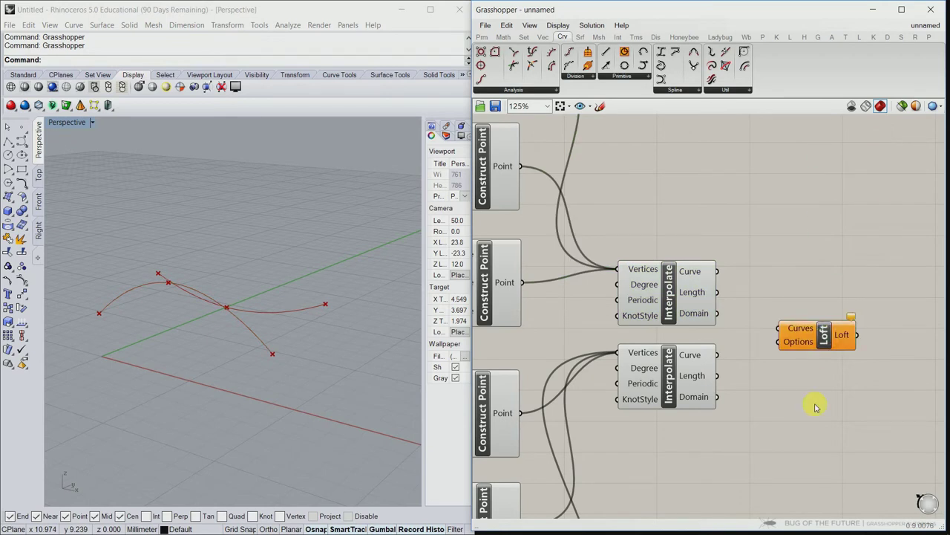
left_click_drag(717, 271, 719, 354)
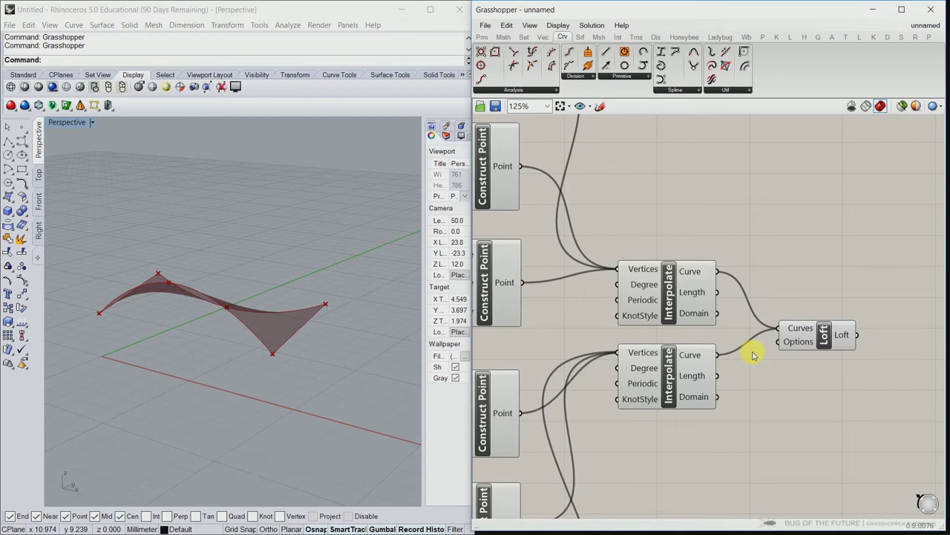
right_click_drag(276, 329, 571, 317)
left_click(571, 315)
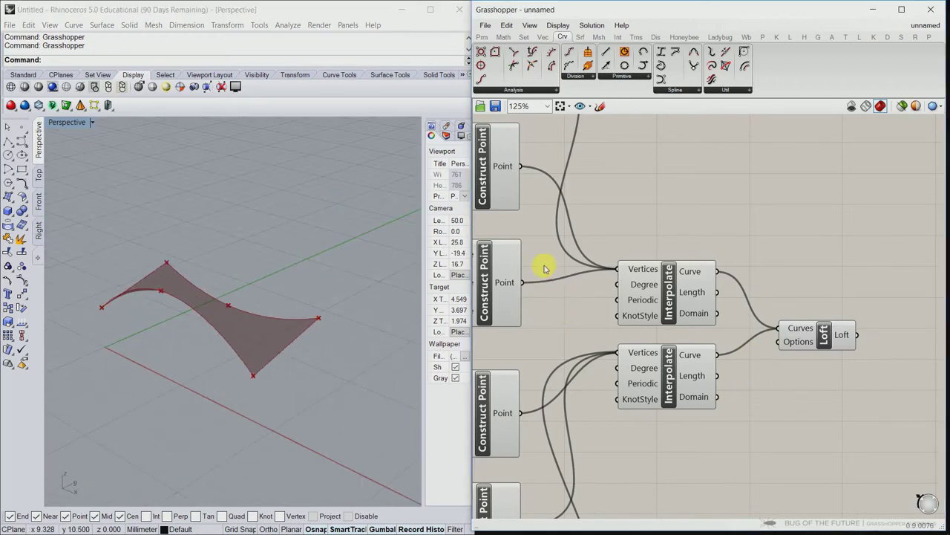
Step: Adjust the point sliders, settling the top value at 2, to reshape the roof
right_click_drag(564, 264, 859, 276)
right_click_drag(601, 267, 619, 428)
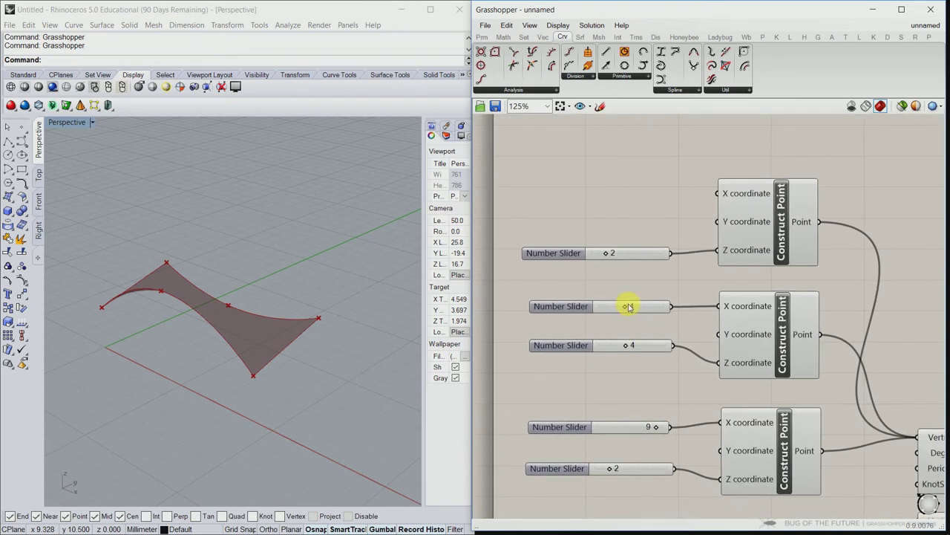
mouse_move(629, 311)
left_mouse_down()
mouse_move(601, 308)
mouse_move(643, 318)
mouse_move(628, 314)
left_mouse_up()
mouse_move(612, 257)
left_mouse_down()
mouse_move(626, 257)
mouse_move(604, 255)
left_mouse_up()
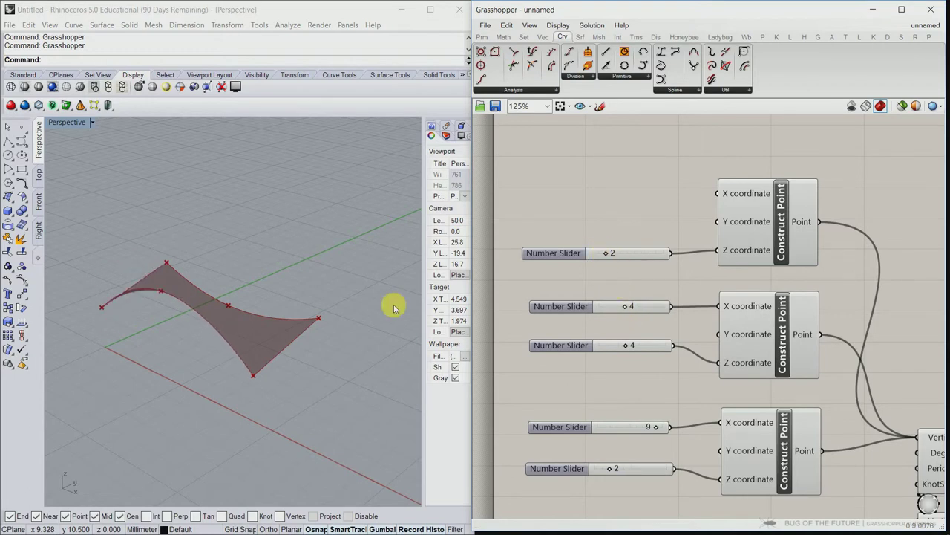
right_click_drag(234, 307, 328, 301)
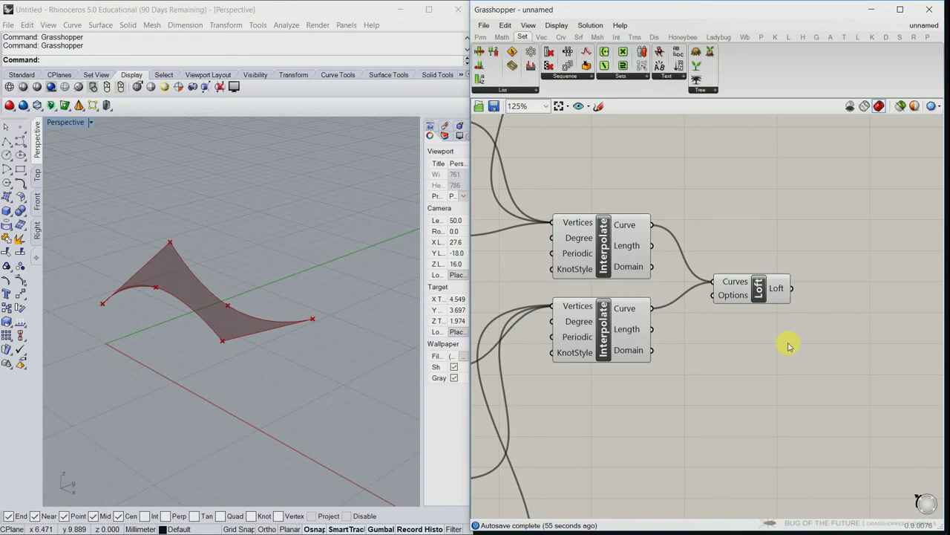
Step: Add a Mesh Surface component from Mesh > Util and feed the Loft surface into it
left_click(603, 39)
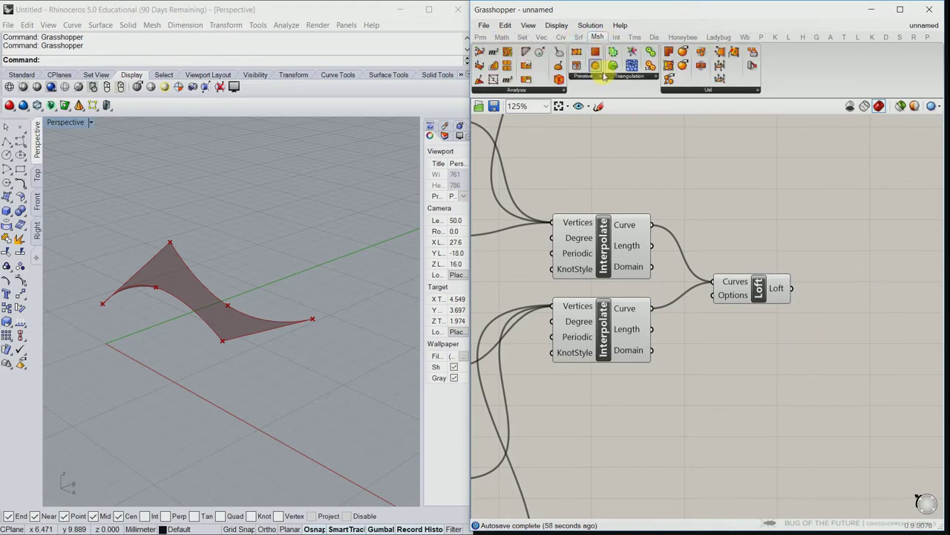
left_click(692, 90)
left_click_drag(699, 124, 873, 294)
right_click_drag(874, 365, 753, 372)
left_click_drag(743, 258, 788, 252)
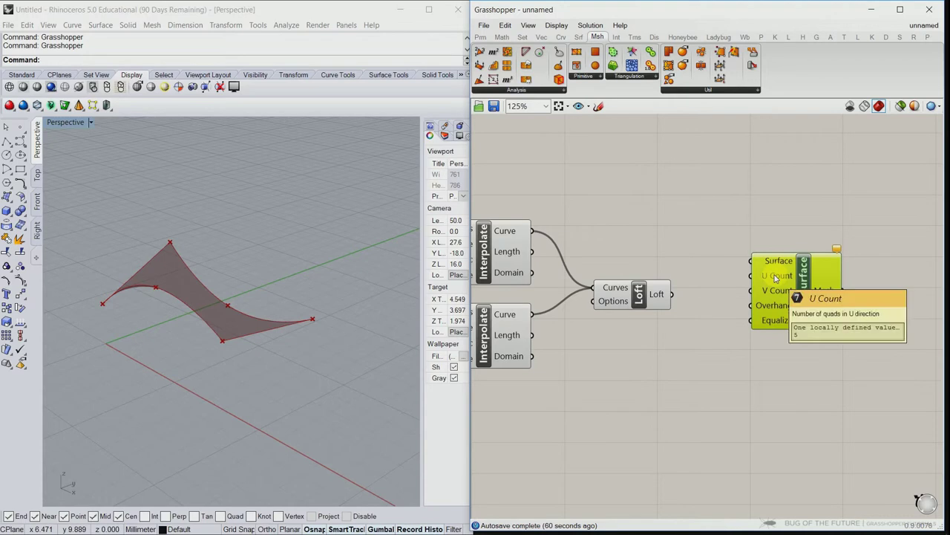
left_click(666, 384)
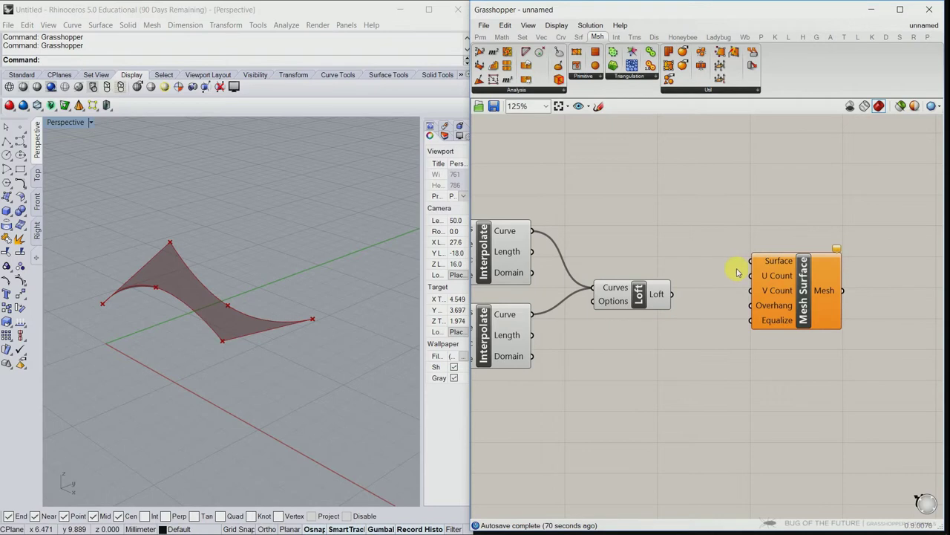
left_click_drag(751, 263, 672, 294)
Step: Connect a Number Slider set to 10 to both U Count and V Count
right_click_drag(688, 383, 678, 364)
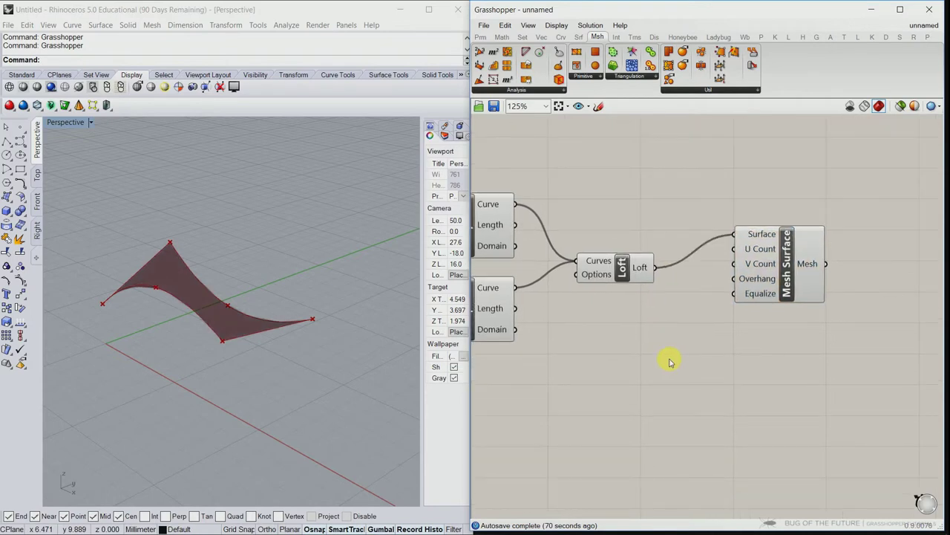
right_click_drag(539, 385, 598, 300)
left_click(598, 301)
left_click_drag(604, 301, 836, 233)
left_click_drag(814, 320, 836, 248, "shift")
left_click_drag(762, 321, 833, 344)
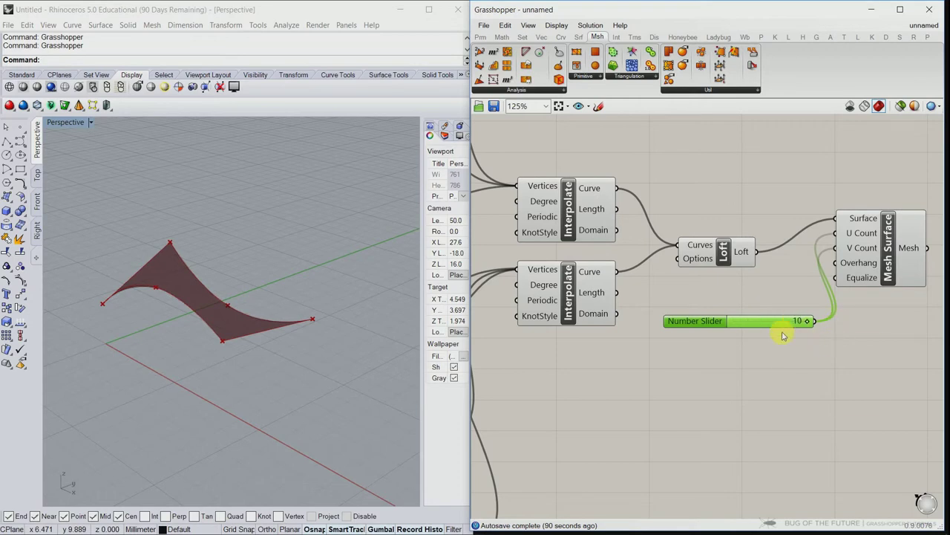
left_click(772, 368)
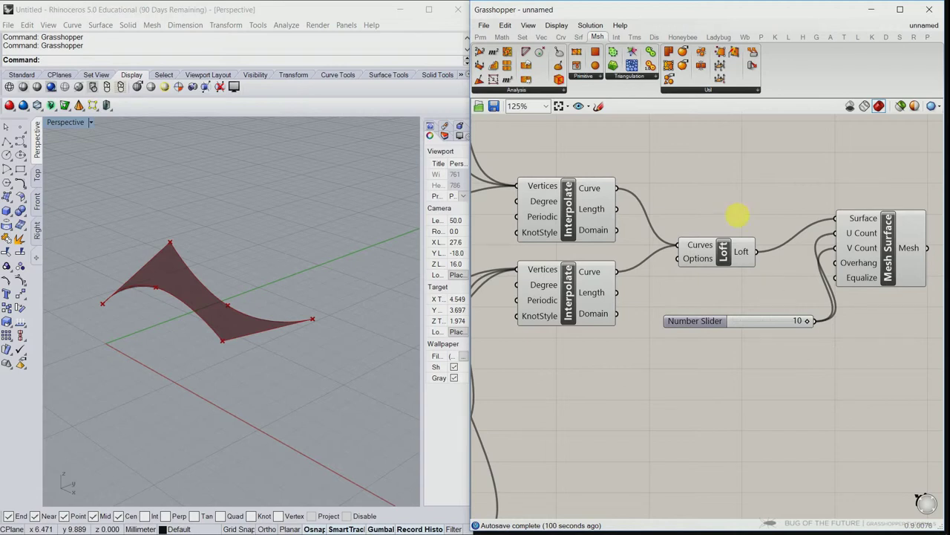
Step: Add a Face Normals component from Mesh > Analysis fed by Mesh Surface's mesh output
left_click(533, 91)
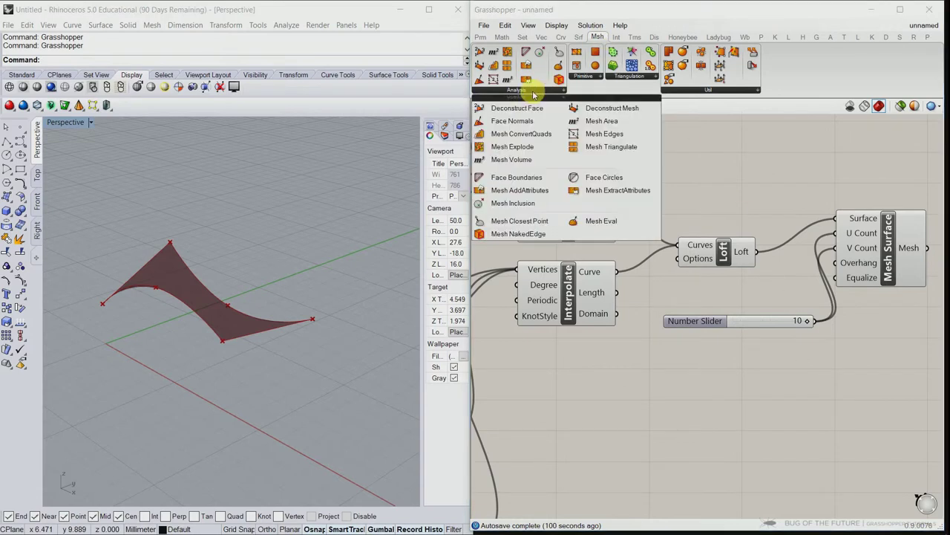
left_click(507, 120)
left_click(870, 333)
right_click_drag(911, 393, 634, 419)
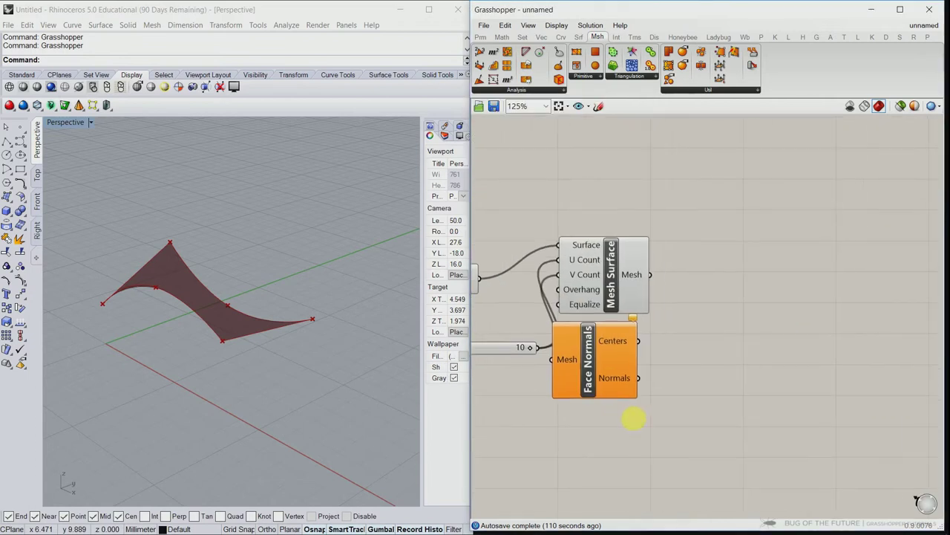
left_click_drag(626, 366, 766, 292)
left_click_drag(655, 278, 708, 278)
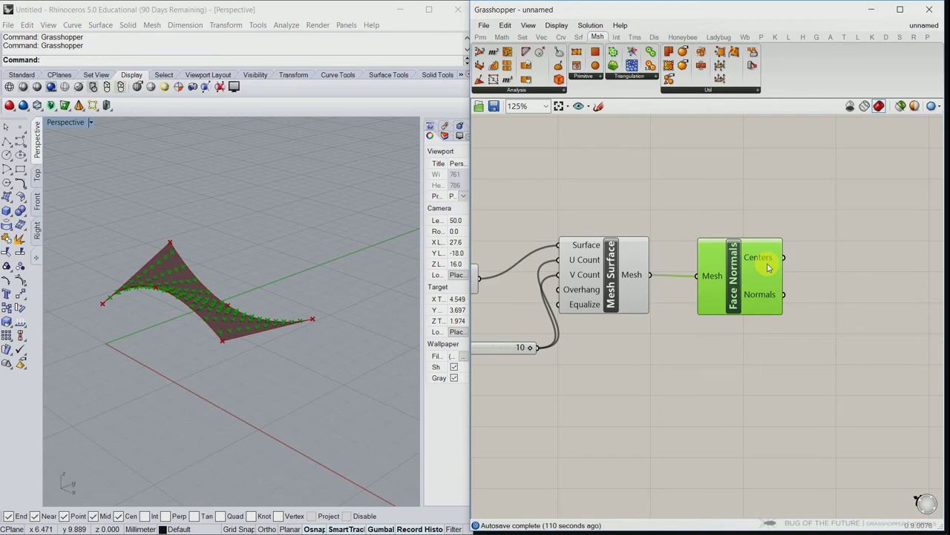
mouse_move(769, 265)
mouse_move(762, 299)
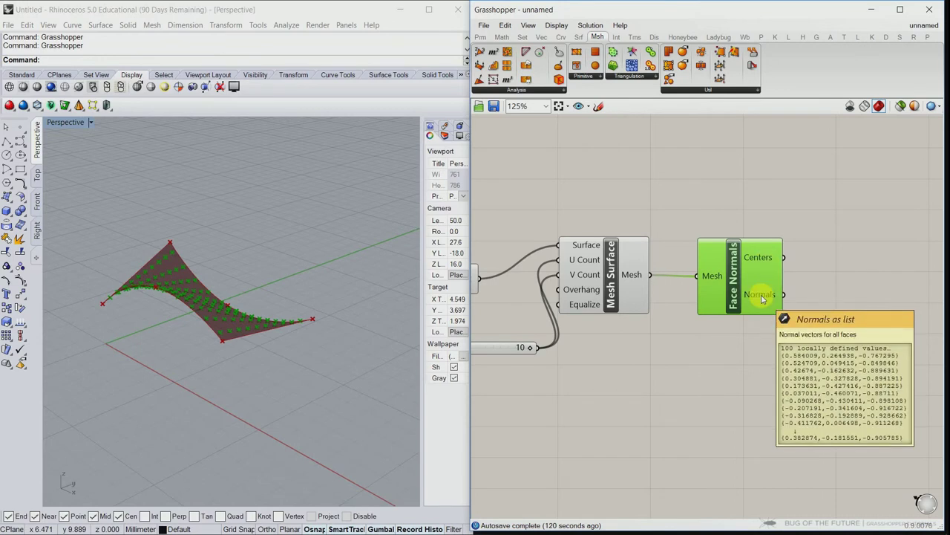
left_click(757, 377)
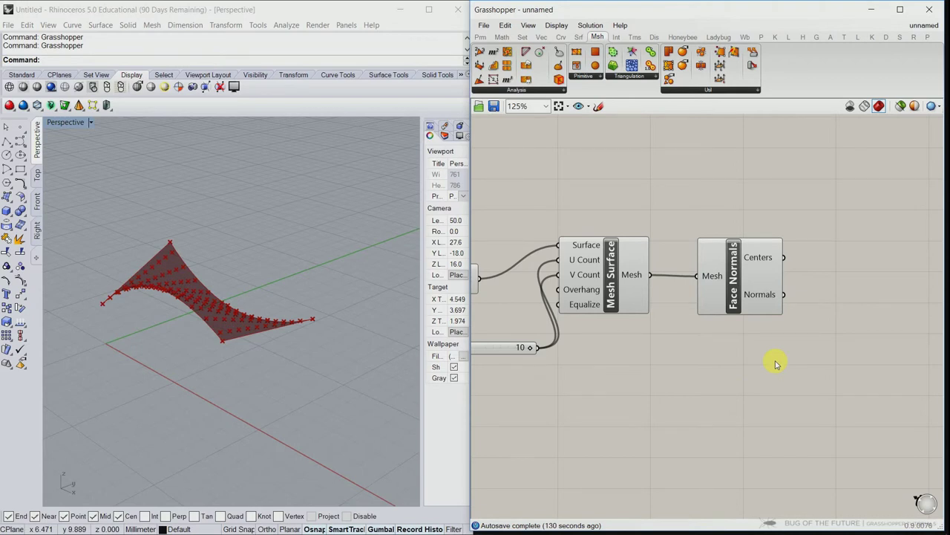
Step: Place a Random Reduce component from Sets > Sequence and feed the face centres into its List
left_click(523, 37)
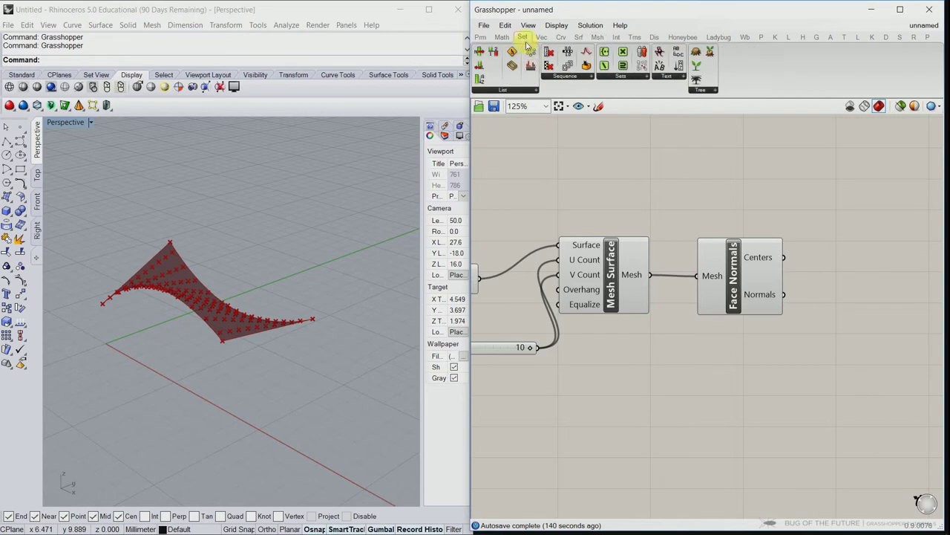
left_click(564, 77)
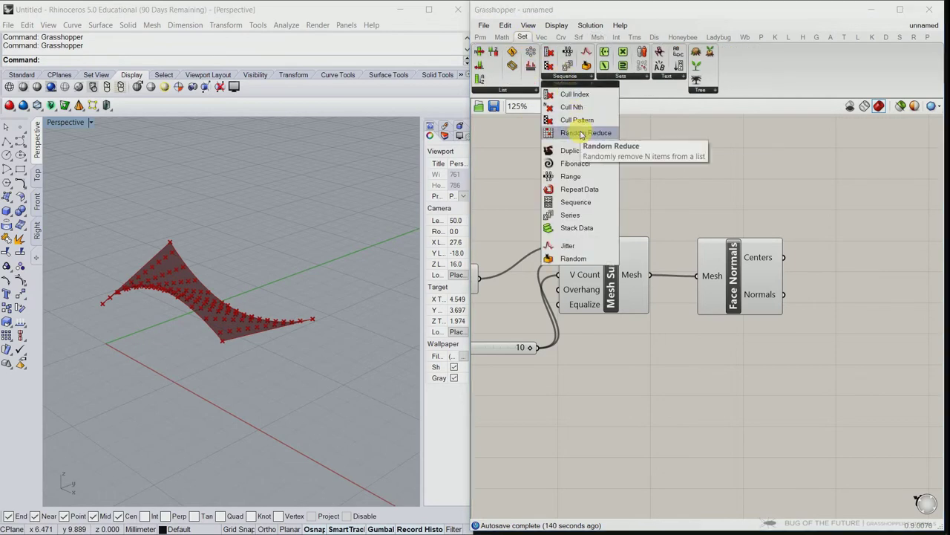
left_click_drag(594, 135, 894, 277)
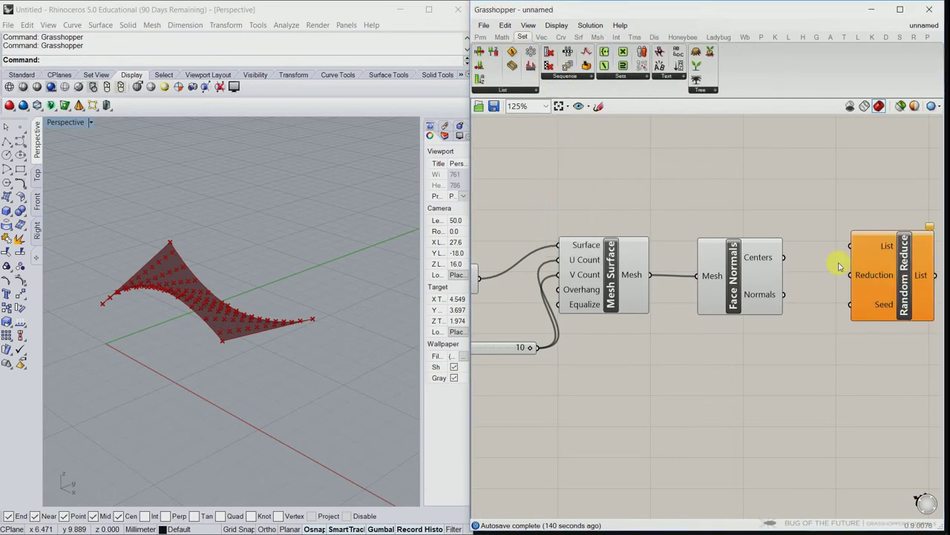
right_click_drag(839, 266, 759, 276)
left_click_drag(767, 260, 699, 265)
left_click_drag(798, 285, 813, 297)
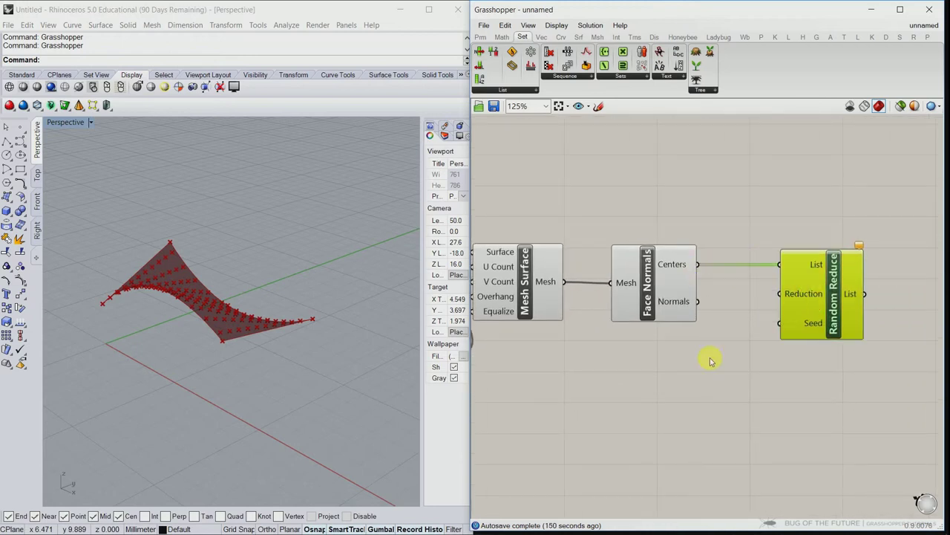
right_click_drag(660, 378, 678, 367)
Step: Add a whole-number slider (max 100, value 85) and connect it to Reduction
left_click(481, 37)
left_click_drag(608, 104, 712, 369)
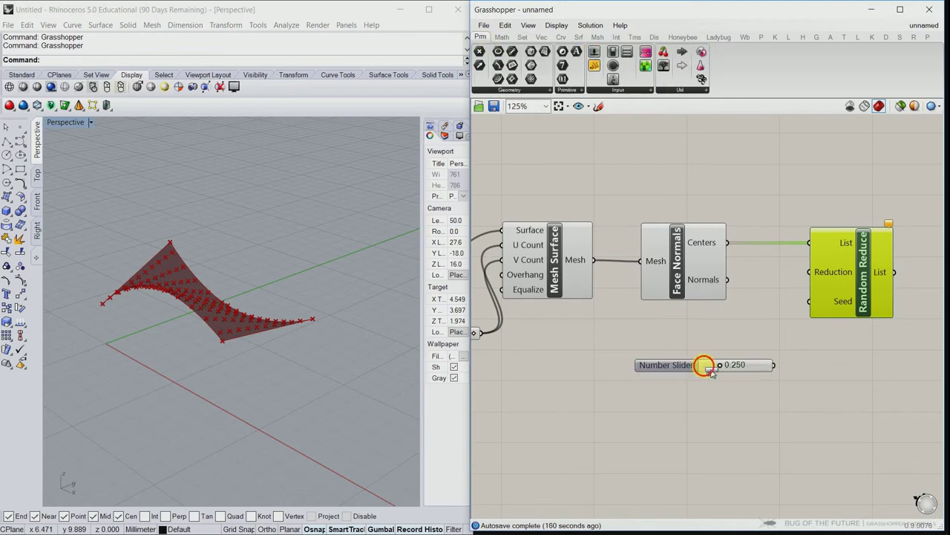
double_click(686, 365)
double_click(752, 399)
type("100")
left_click(753, 398)
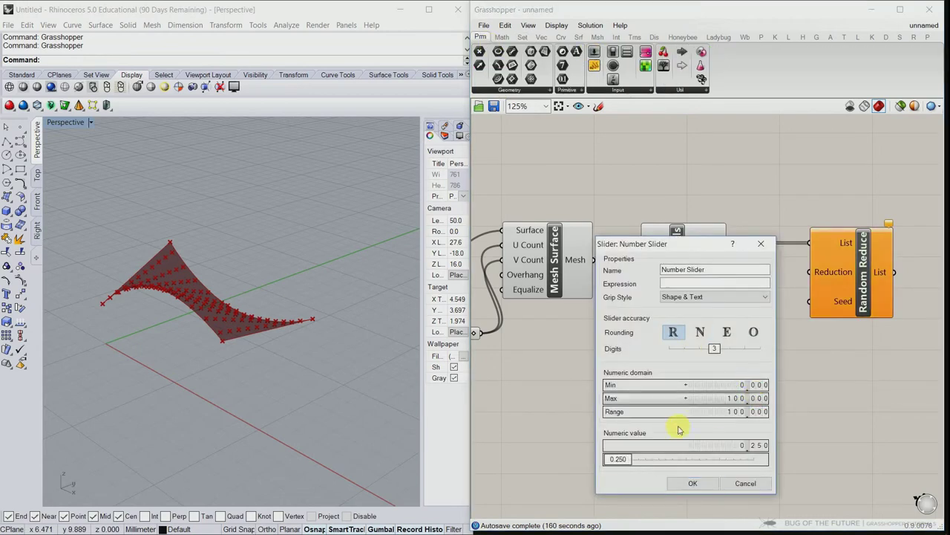
left_click(700, 332)
left_click_drag(626, 458, 740, 459)
left_click(693, 482)
left_click_drag(783, 371, 808, 272)
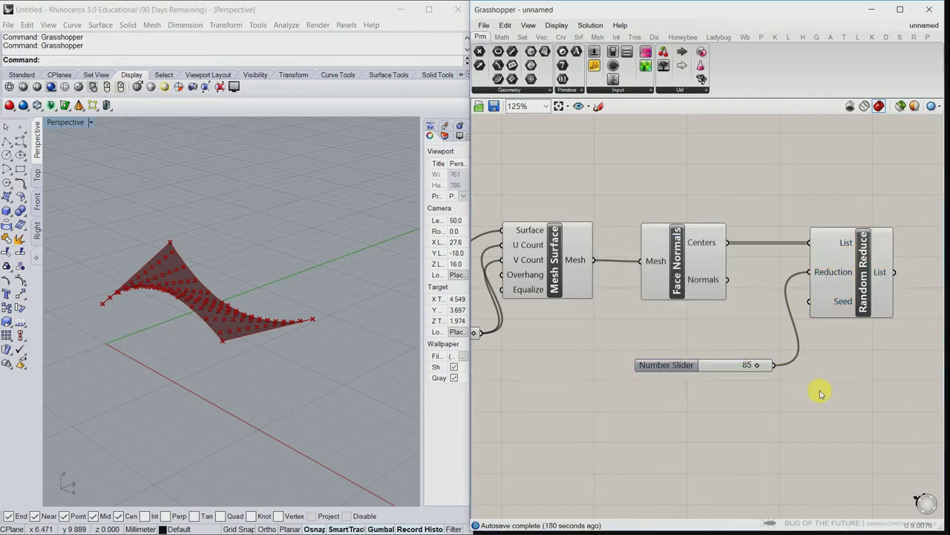
right_click_drag(837, 384, 759, 404)
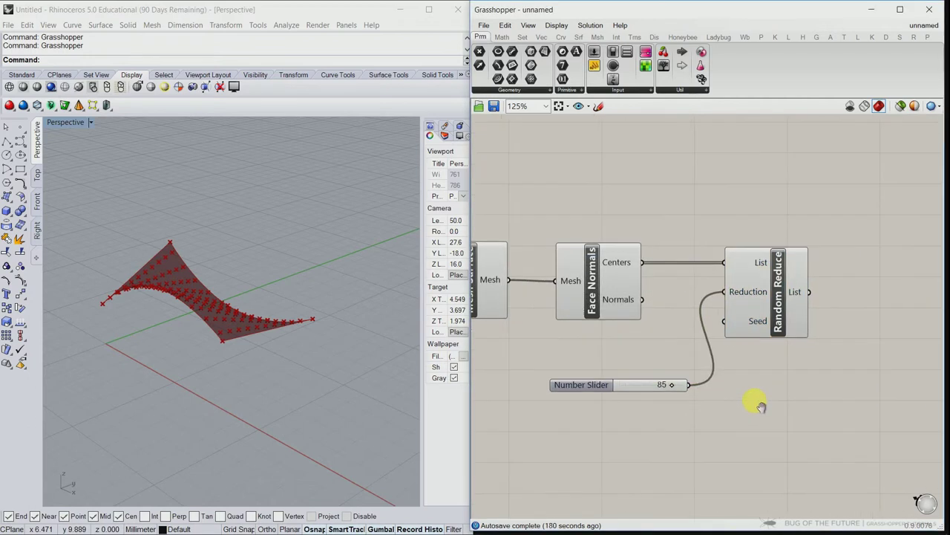
left_click(763, 289)
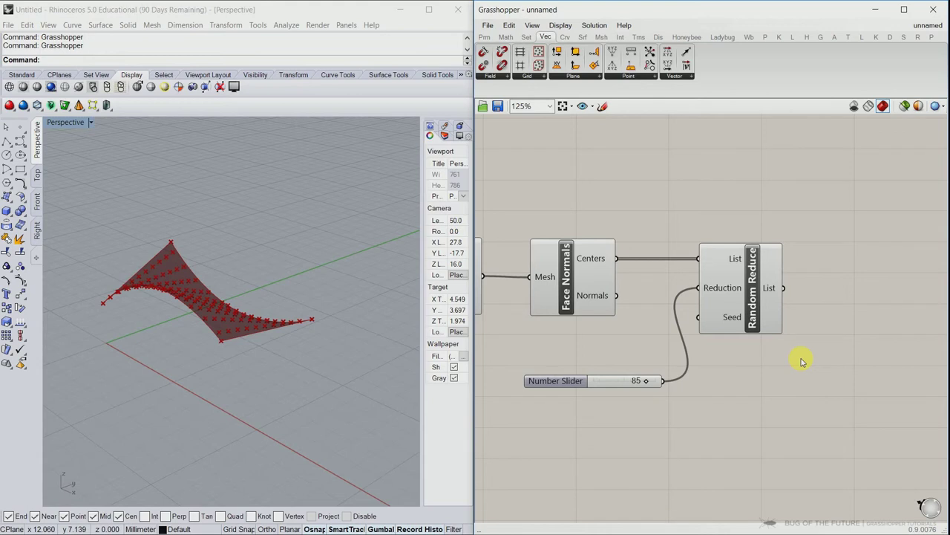
Step: Place a Line SDL component and feed the reduced face centre points into its Start input
left_click(565, 36)
left_click(628, 76)
left_click_drag(629, 92, 854, 260)
right_click_drag(810, 332, 764, 320)
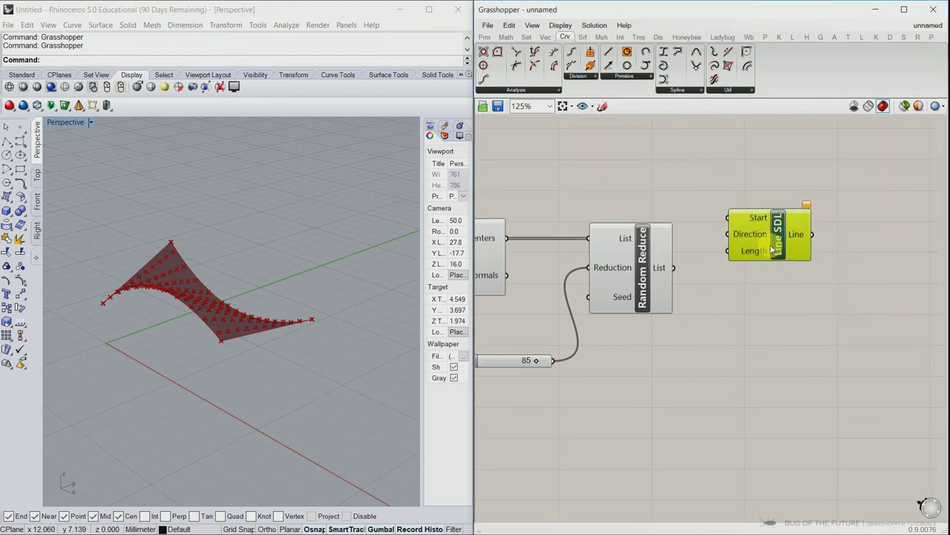
left_click(760, 320)
left_click_drag(673, 267, 783, 245)
left_click_drag(824, 273, 822, 291)
left_click(811, 344)
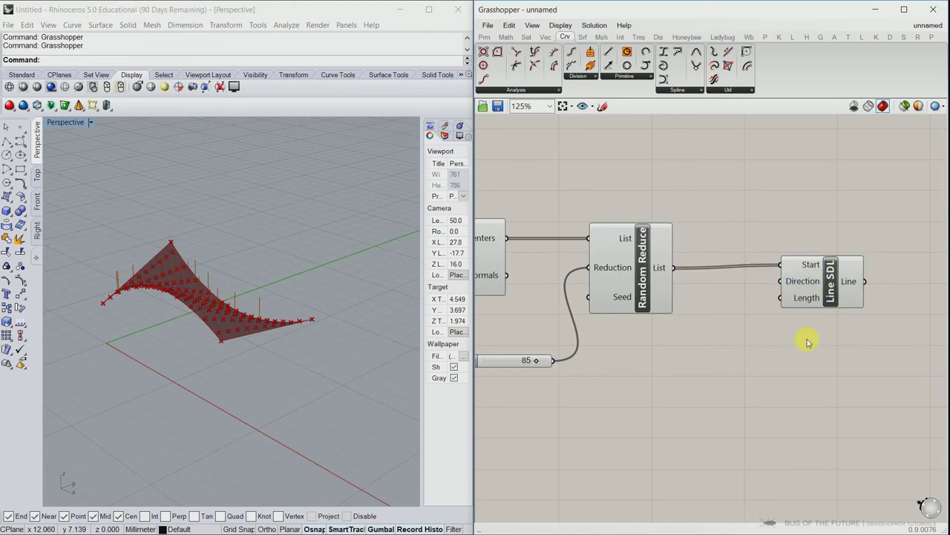
right_click_drag(727, 349, 792, 344)
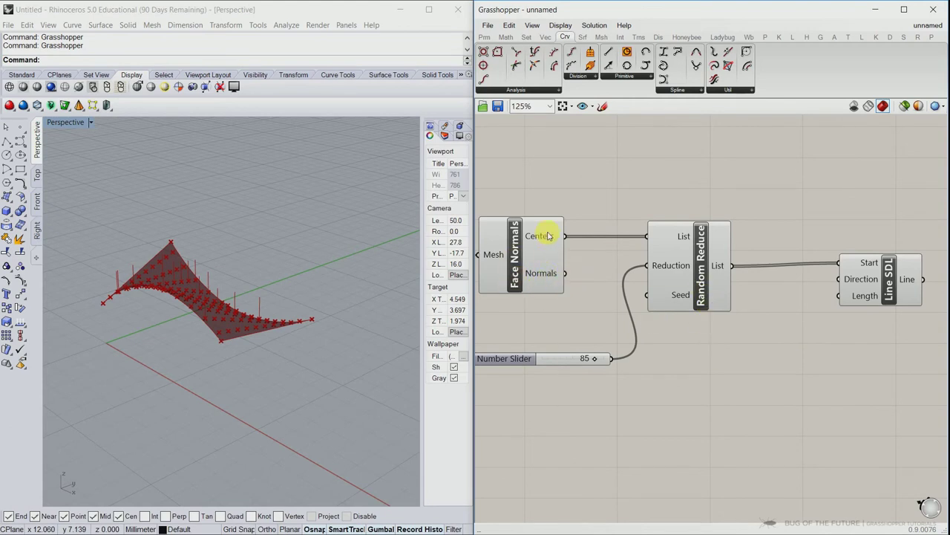
Step: Duplicate Random Reduce for the face normals and wire its output into Line SDL Direction
left_click(695, 254)
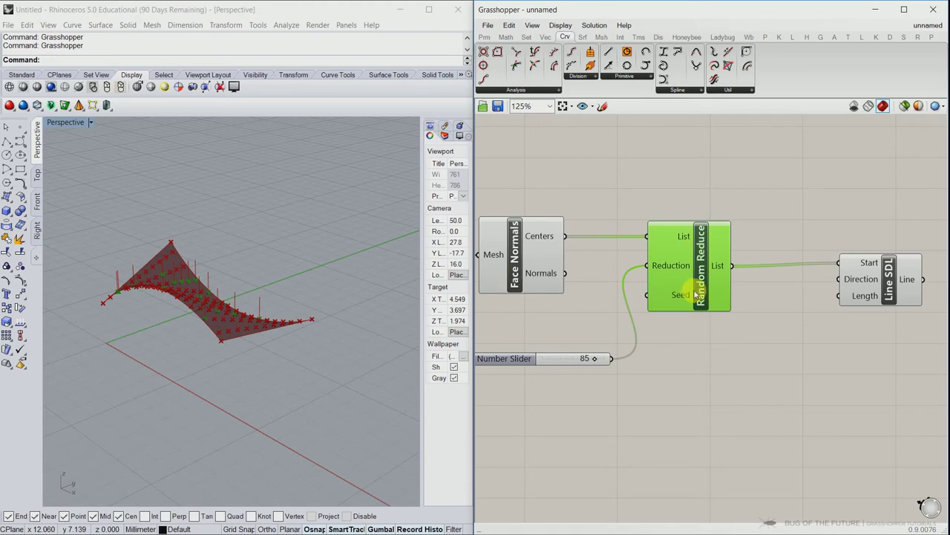
key("ctrl+e")
key("ctrl+e")
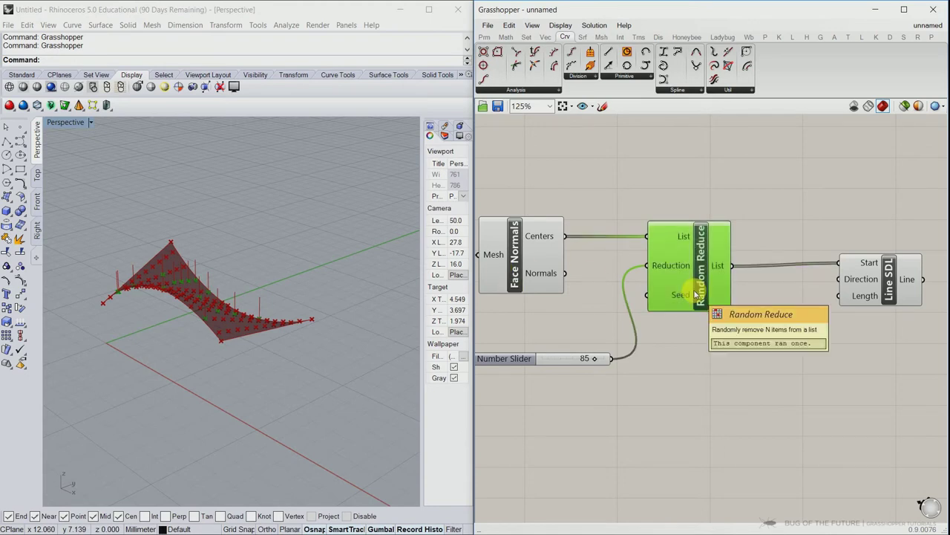
left_click_drag(697, 295, 699, 414, "alt")
left_click_drag(569, 274, 652, 354)
left_click_drag(693, 385, 689, 385)
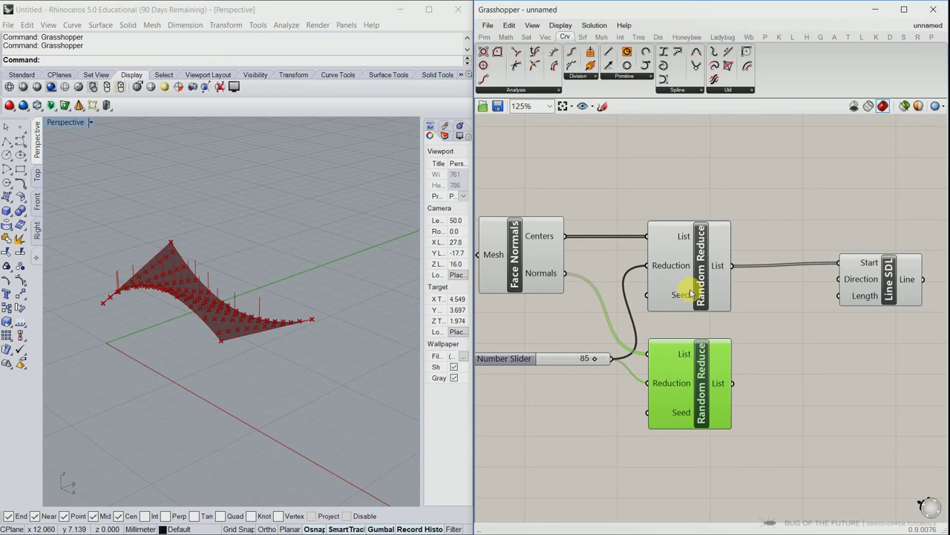
left_click(691, 289)
left_click(701, 362)
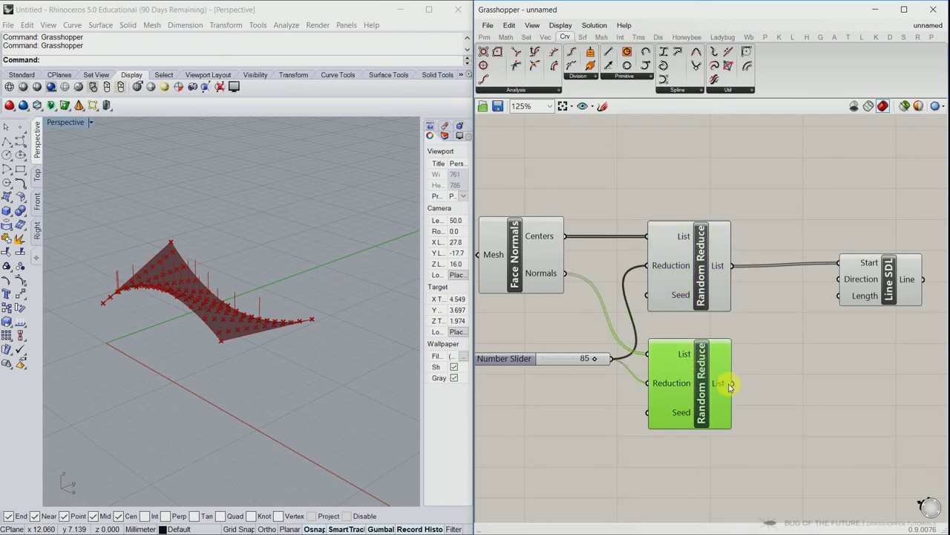
left_click_drag(740, 384, 841, 279)
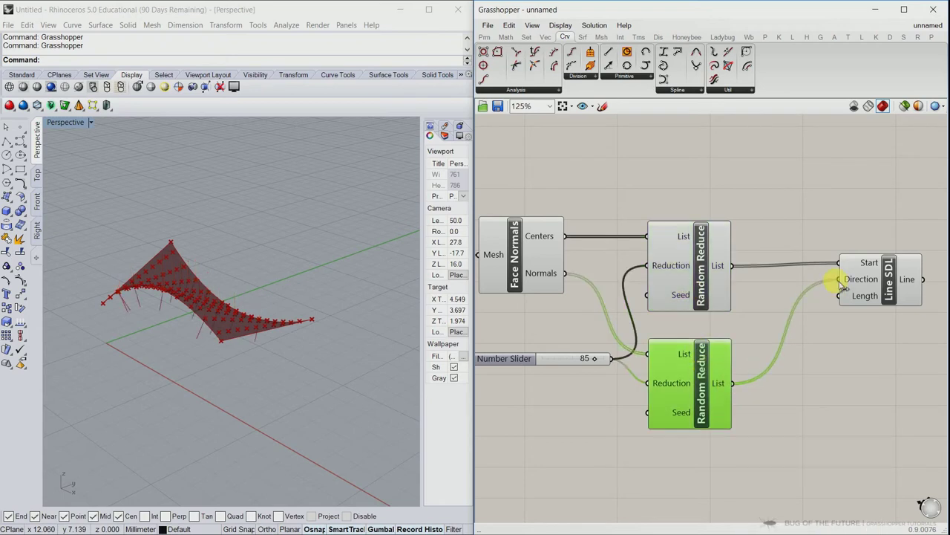
left_click(823, 347)
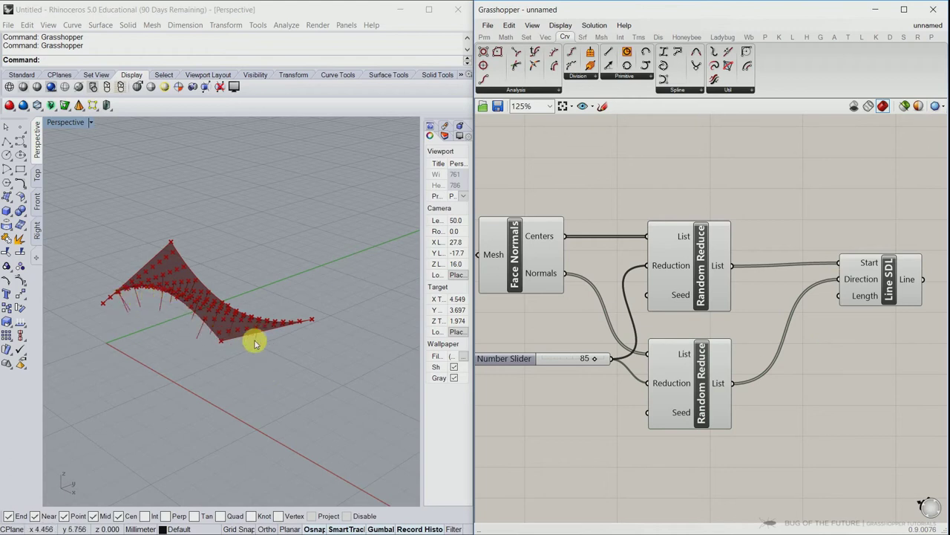
Step: Connect a Number Slider to Line SDL Length and set it to 5
right_click_drag(843, 350, 844, 318)
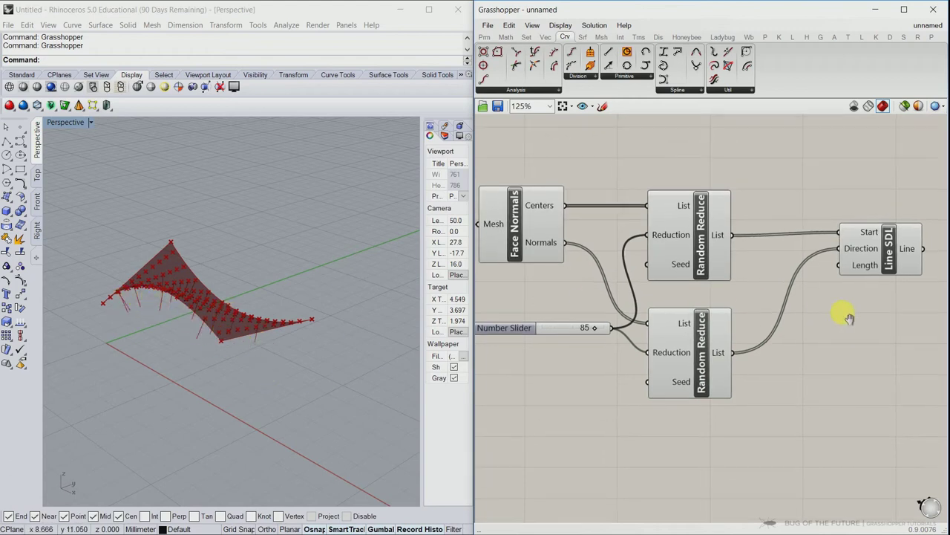
left_click(569, 325)
left_click_drag(577, 327, 839, 264)
right_click_drag(334, 414, 302, 409)
left_click_drag(557, 432, 517, 431)
right_click_drag(337, 410, 312, 412)
left_click(738, 442)
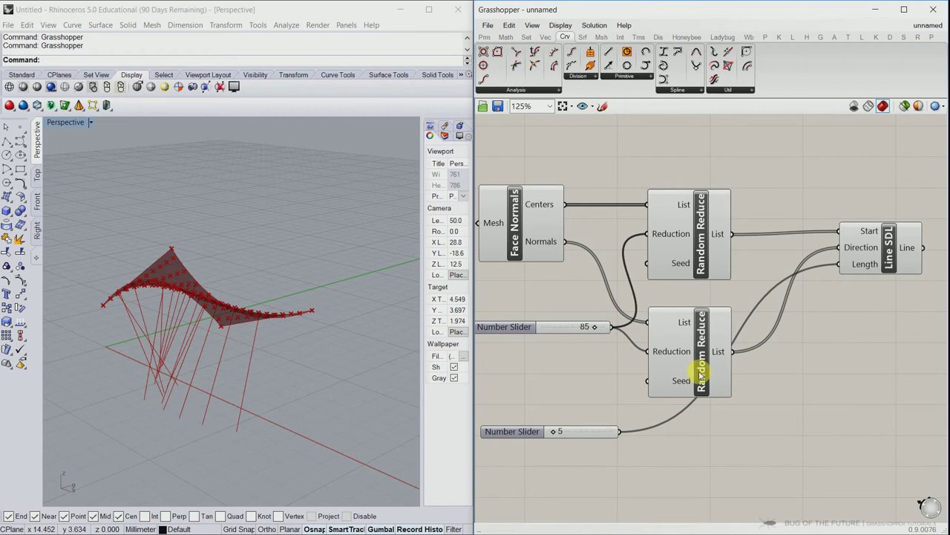
Step: Add a Line | Plane intersection component and wire Line SDL's lines into its Line input
left_click(620, 39)
left_click(526, 90)
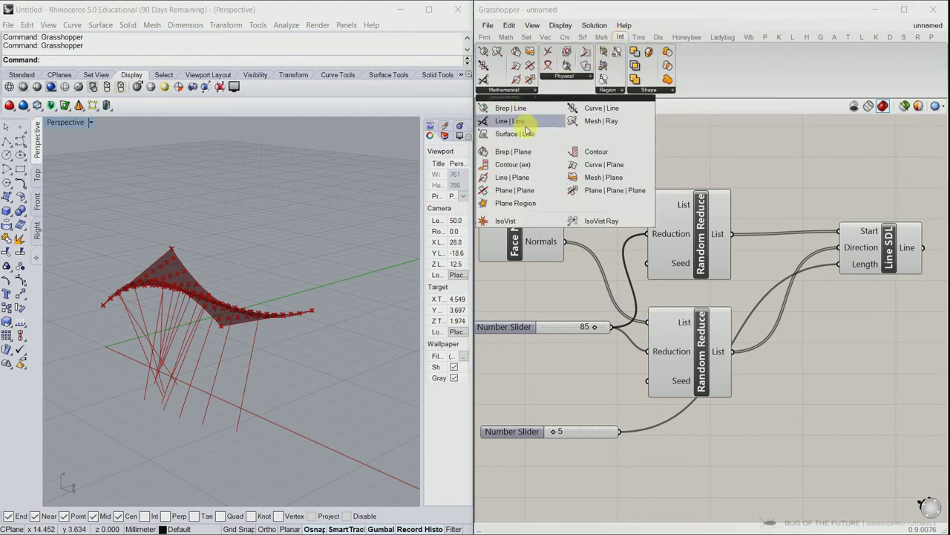
left_click(522, 177)
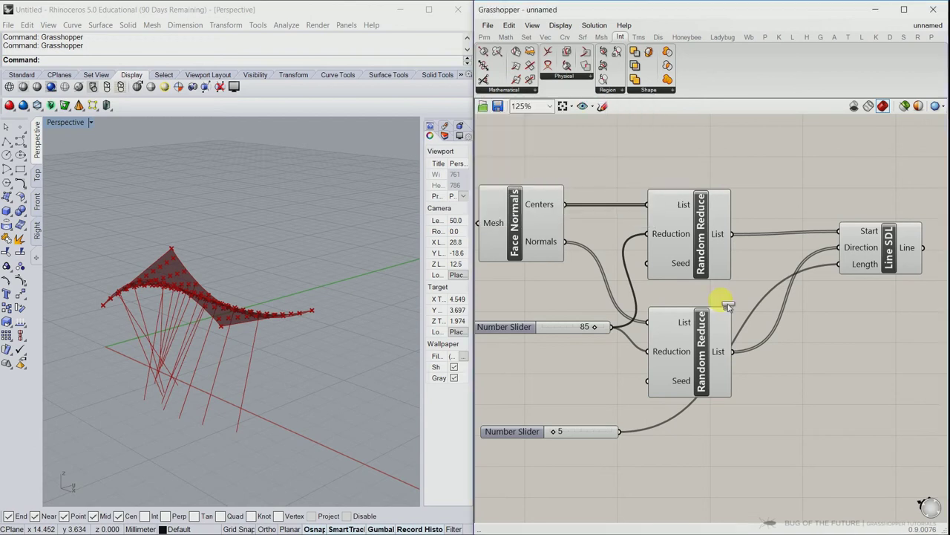
left_click(862, 358)
right_click_drag(877, 437, 690, 459)
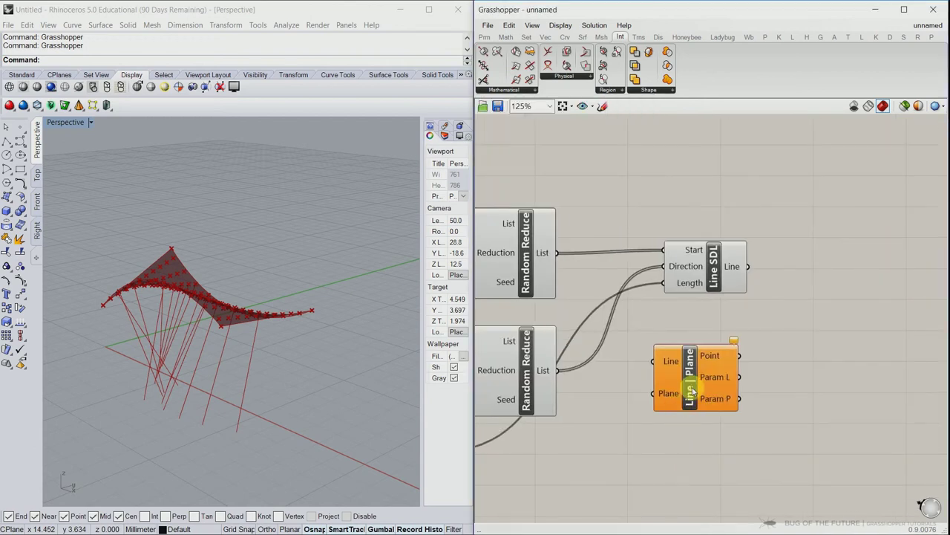
left_click_drag(701, 392, 850, 338)
left_click(818, 372)
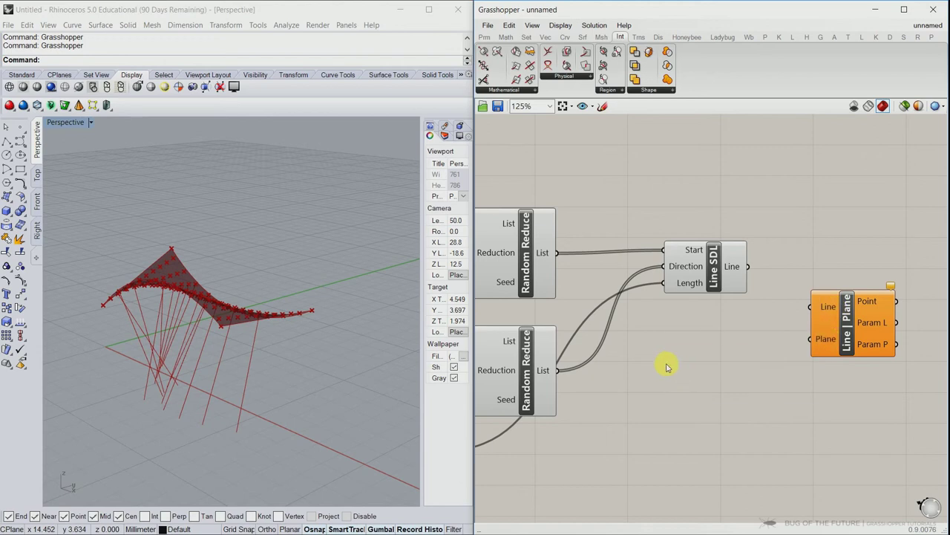
left_click_drag(747, 265, 811, 308)
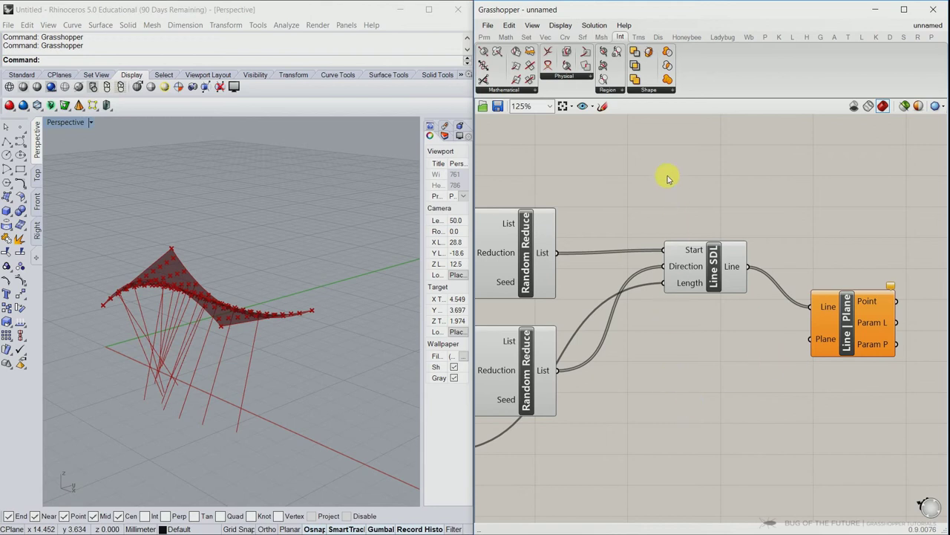
Step: Add an XY Plane component and connect it to the Line | Plane Plane input
left_click(547, 38)
left_click(572, 78)
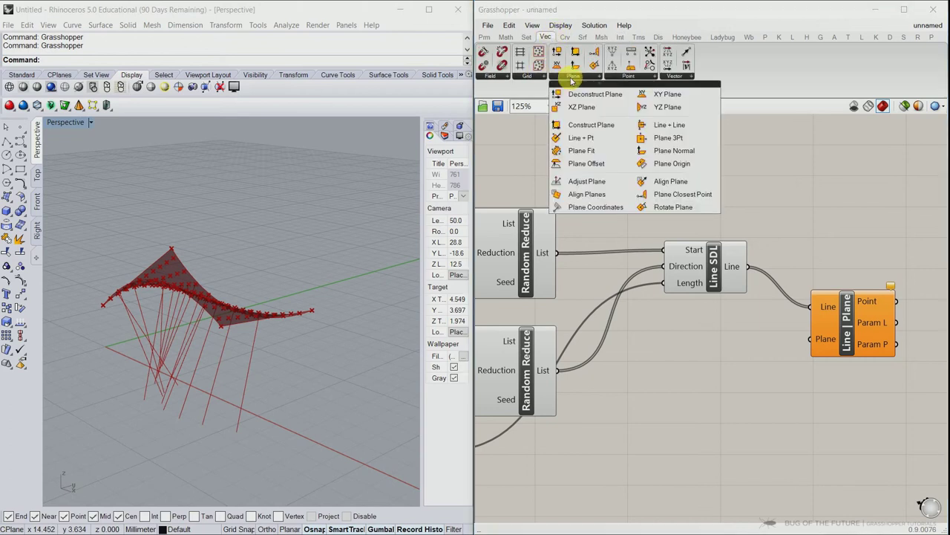
left_click(657, 93)
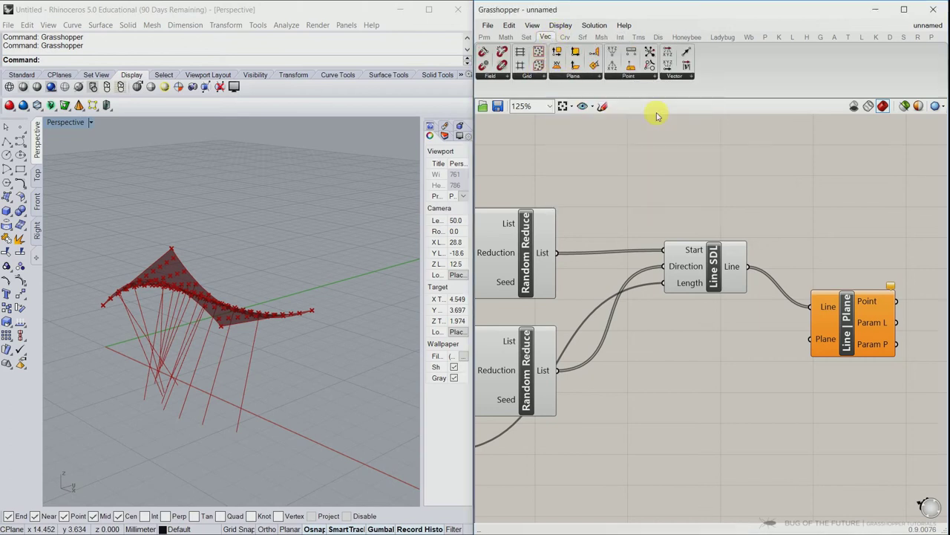
left_click(686, 410)
left_click_drag(732, 407, 810, 339)
right_click_drag(827, 318, 755, 323)
Step: Add a Line from the ground intersection points to the upper Random Reduce's roof face centres
left_click(566, 37)
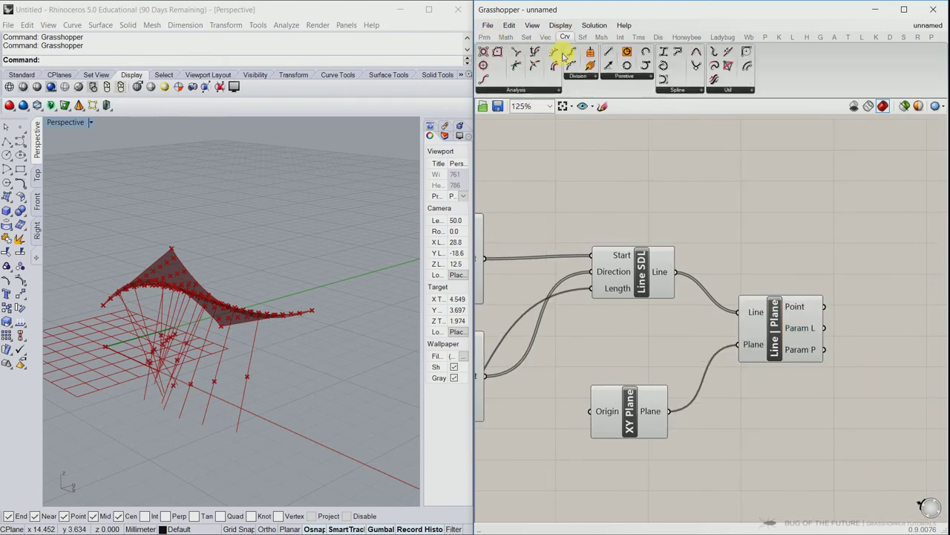
left_click(609, 51)
left_click(895, 327)
right_click_drag(895, 327, 772, 320)
left_click_drag(772, 320, 817, 313)
left_click_drag(701, 303, 789, 299)
right_click_drag(616, 275, 793, 262)
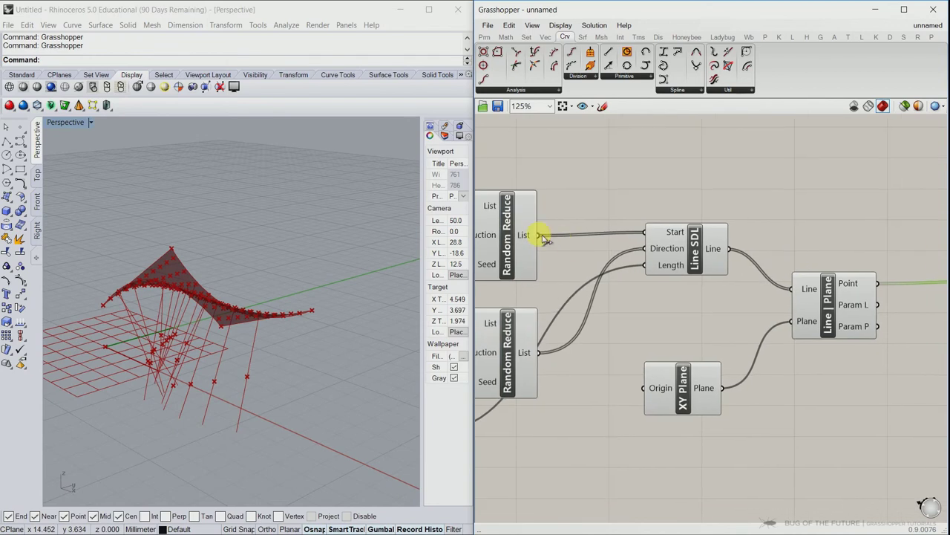
left_click_drag(538, 235, 880, 245)
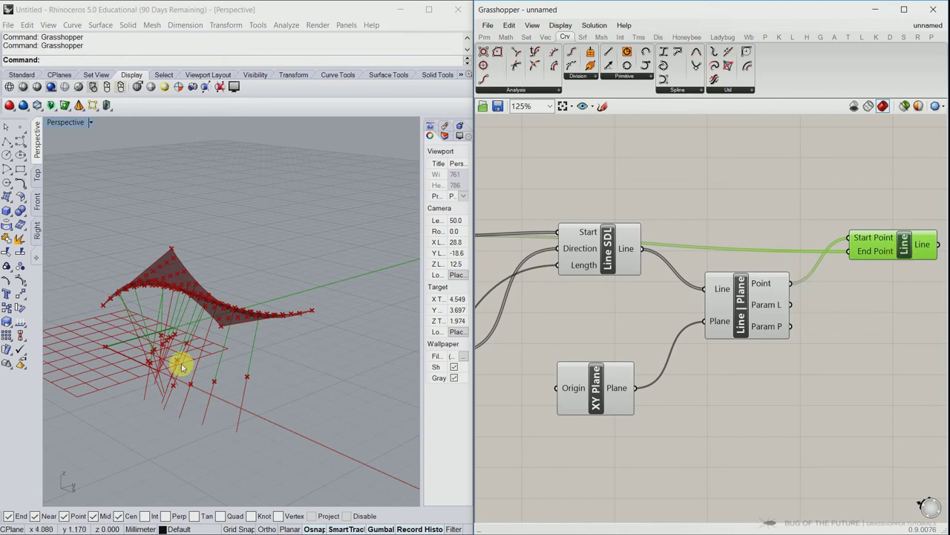
right_click_drag(180, 365, 288, 356)
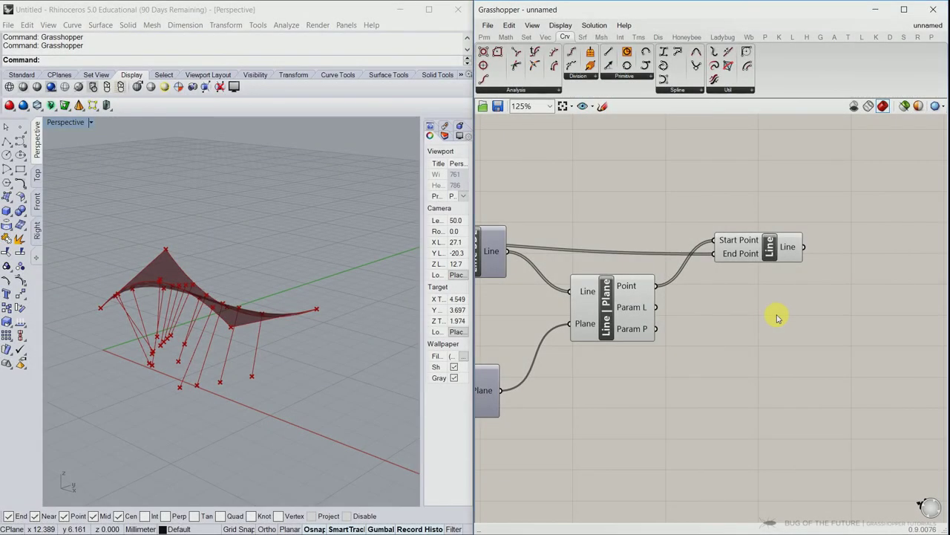
Step: Pipe the column lines with a Pipe component whose Radius slider is set to 0.122
left_click(583, 37)
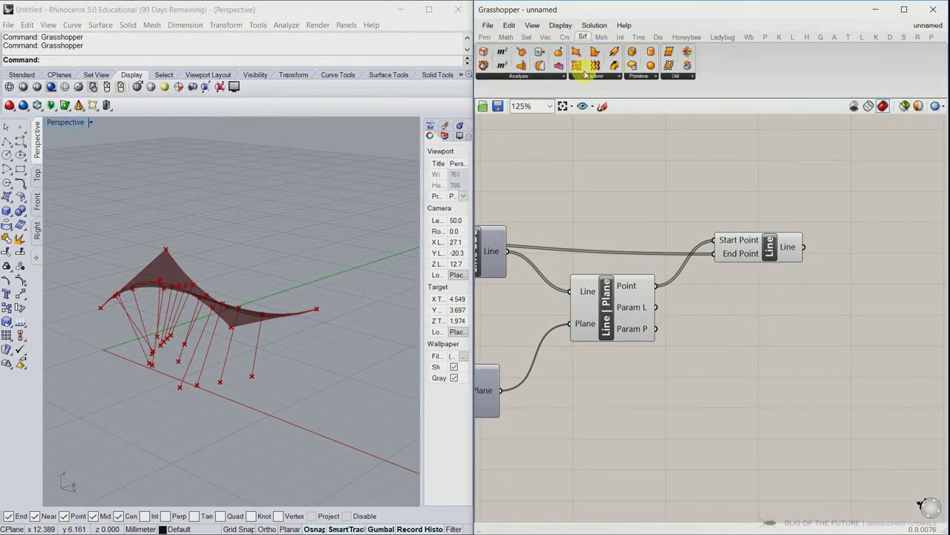
left_click(587, 76)
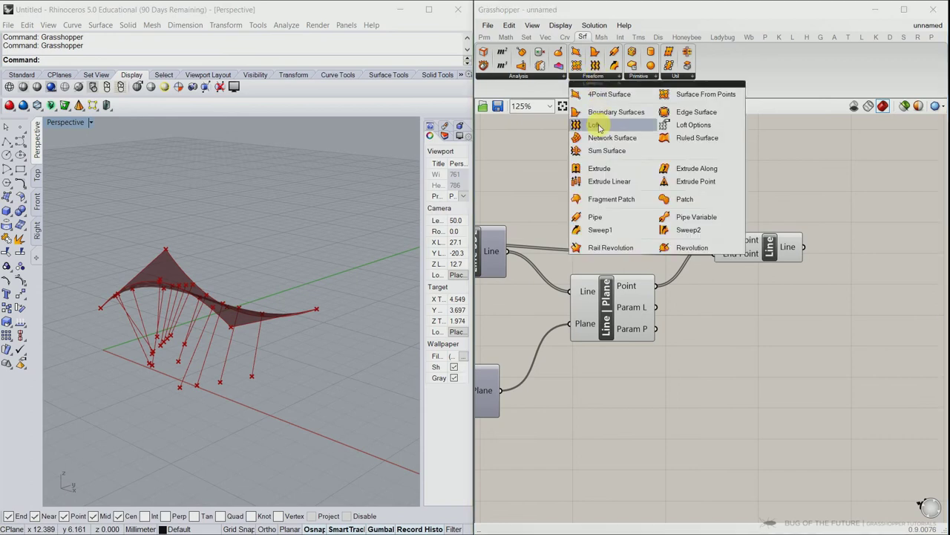
left_click(611, 216)
left_click(869, 307)
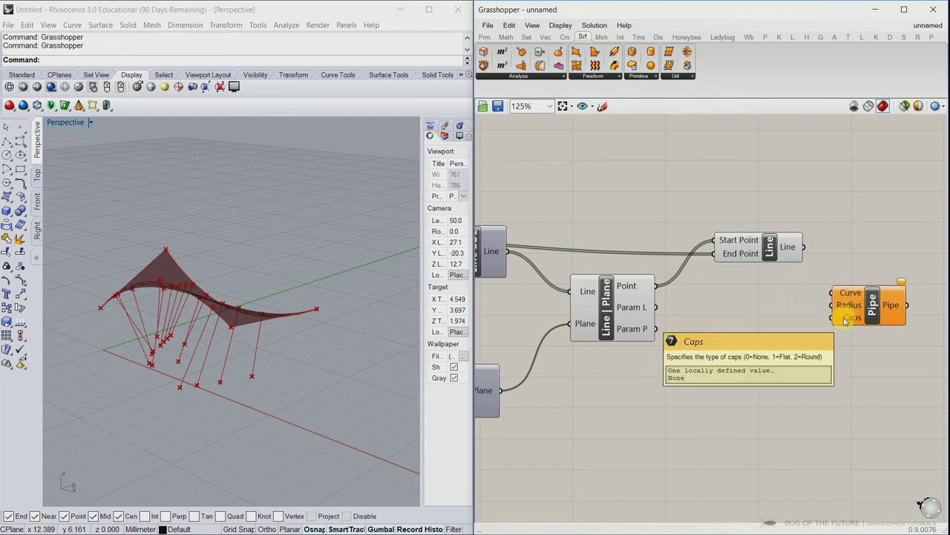
left_click_drag(809, 249, 829, 292)
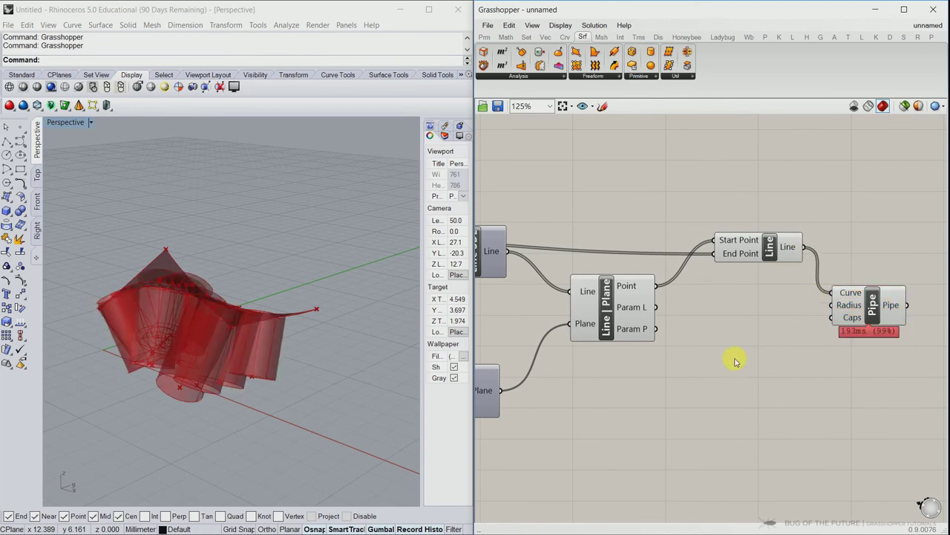
left_click(484, 37)
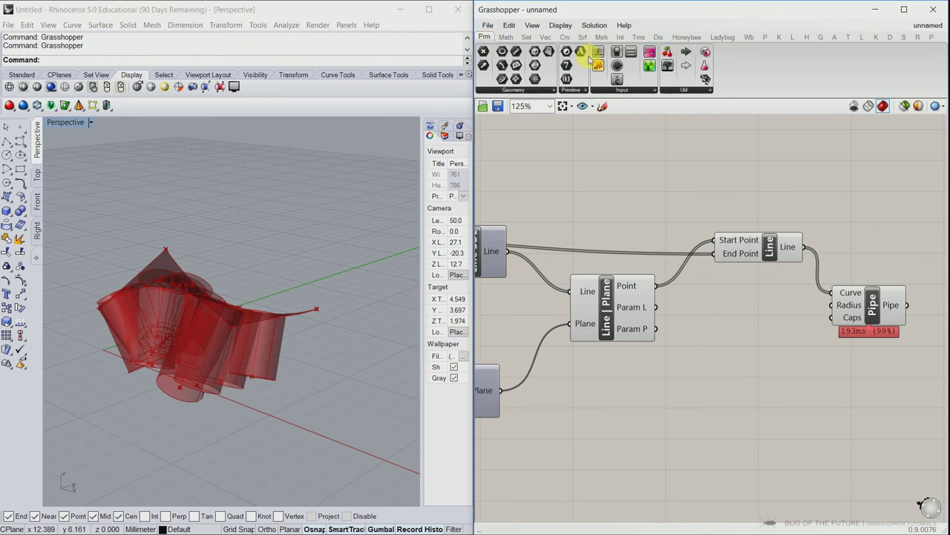
left_click_drag(617, 52, 830, 305)
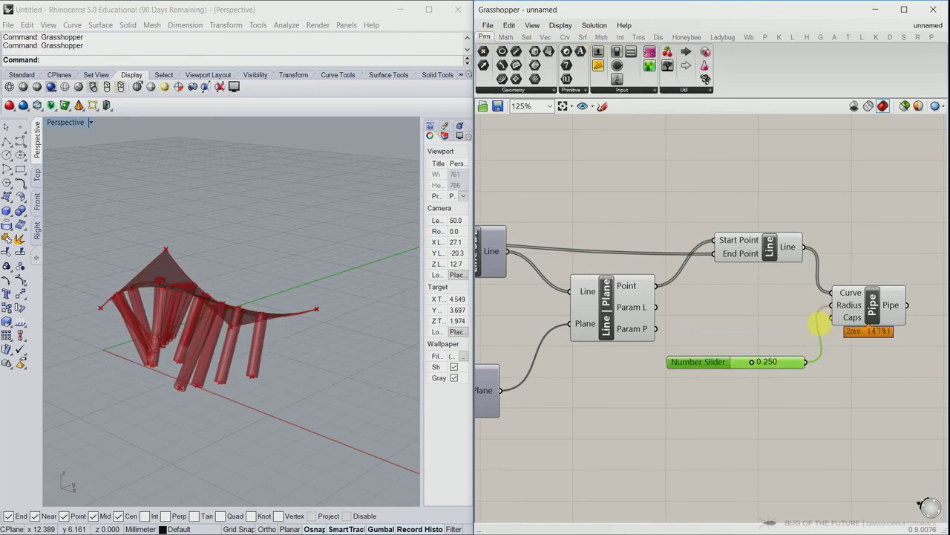
left_click(752, 415)
left_click_drag(752, 361, 743, 361)
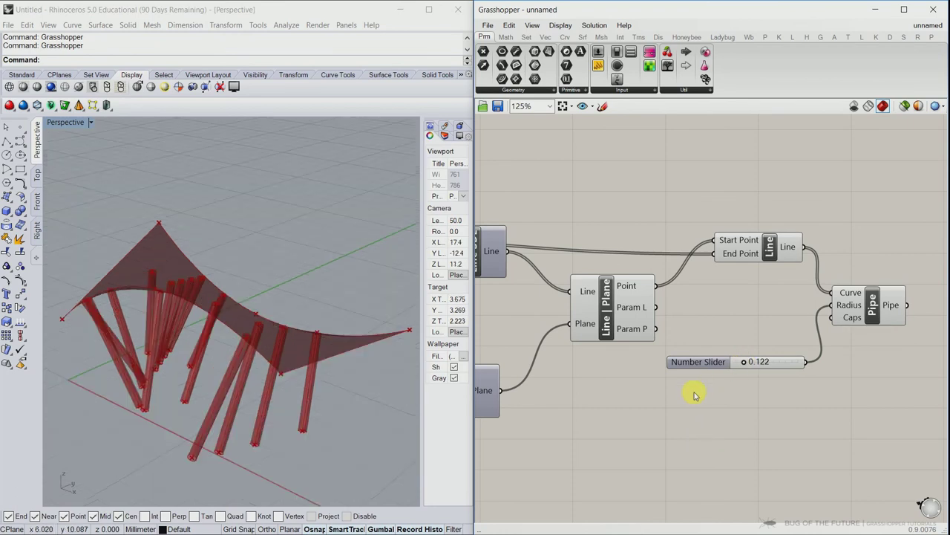
Step: Drag the Construct Point sliders, setting a corner's height to 3 and adjusting other X and height values
scroll(611, 418, "down", 5)
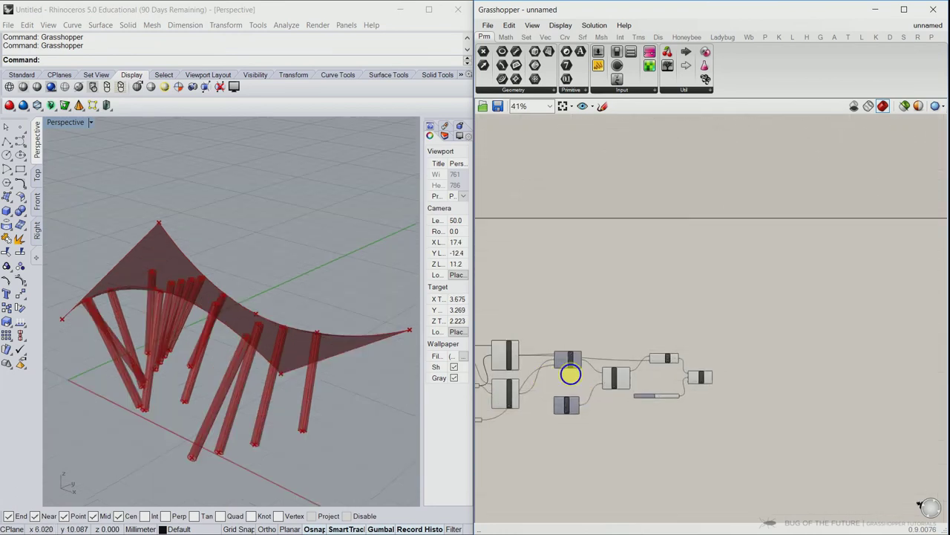
scroll(631, 360, "up", 5)
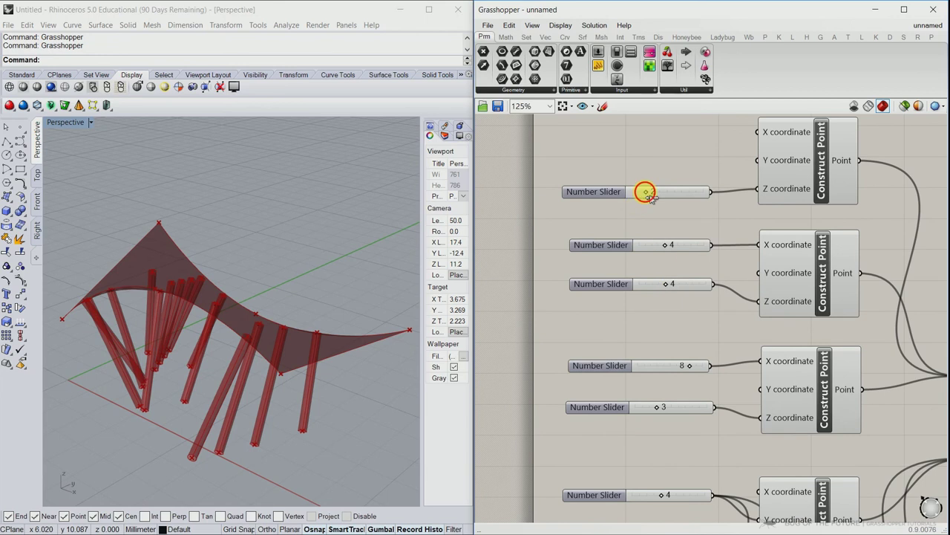
mouse_move(652, 197)
left_mouse_down()
mouse_move(679, 195)
mouse_move(643, 195)
mouse_move(659, 196)
left_mouse_up()
mouse_move(668, 249)
left_mouse_down()
mouse_move(685, 256)
mouse_move(663, 252)
left_mouse_up()
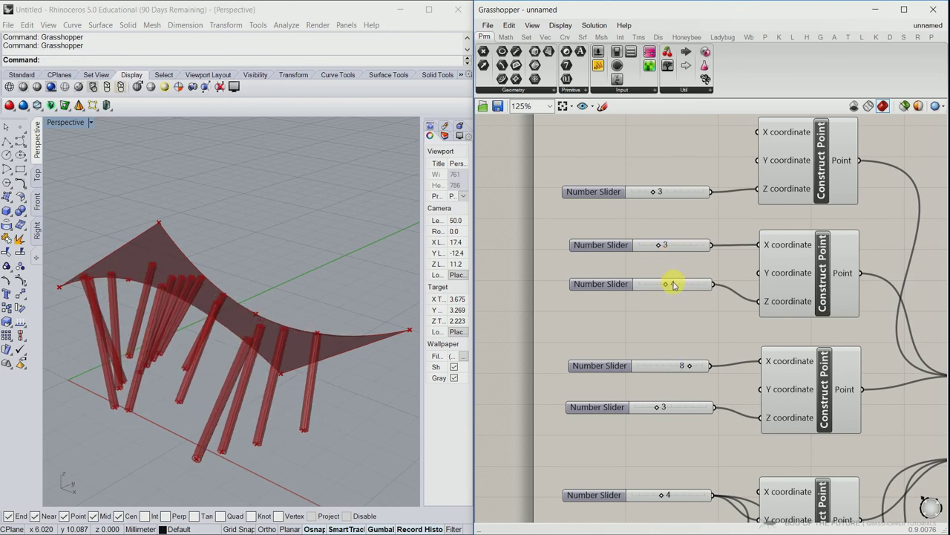
mouse_move(672, 289)
left_mouse_down()
mouse_move(692, 291)
mouse_move(651, 288)
mouse_move(659, 284)
left_mouse_up()
left_click(656, 408)
mouse_move(657, 411)
left_mouse_down()
mouse_move(679, 409)
mouse_move(665, 412)
left_mouse_up()
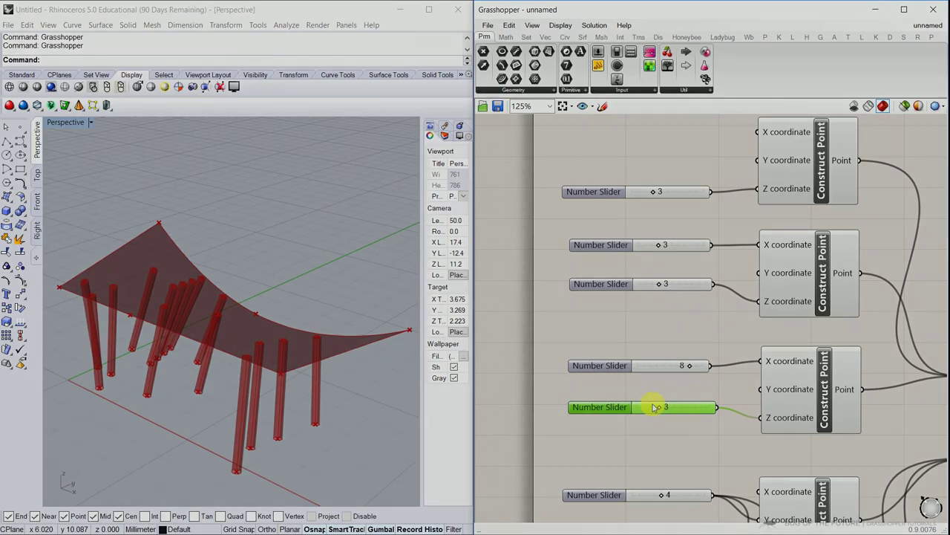